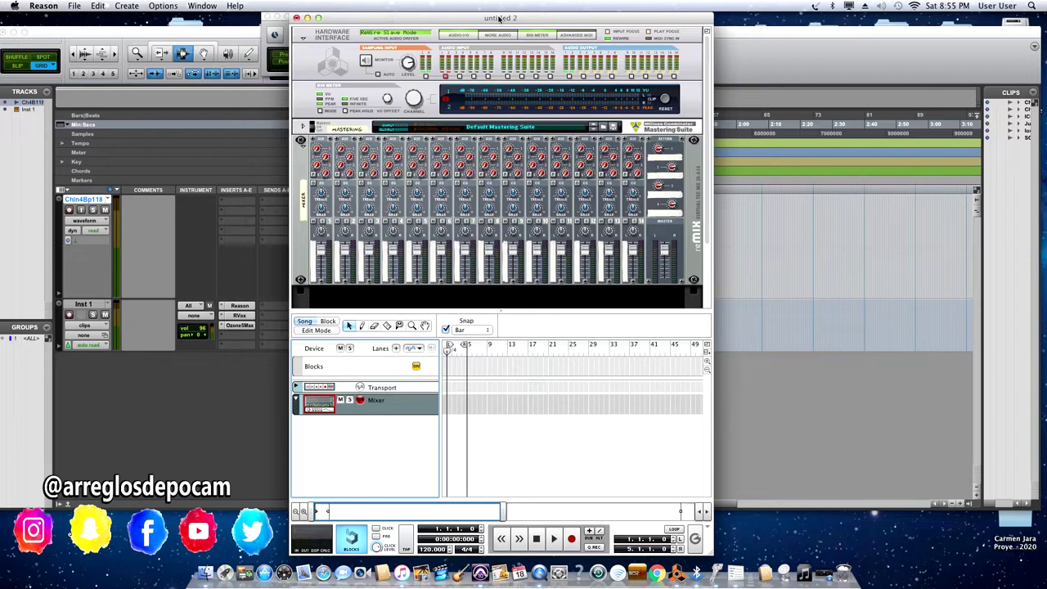
{"action": "left_click_drag", "start_coordinate": [499, 18], "coordinate": [502, 18]}
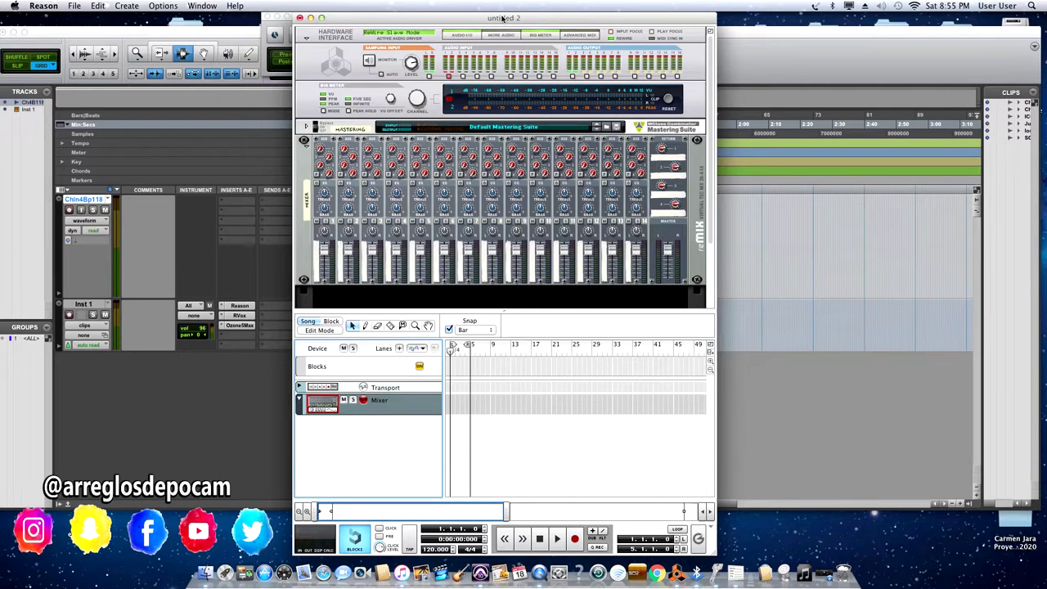
{"action": "left_click_drag", "start_coordinate": [502, 18], "coordinate": [501, 20]}
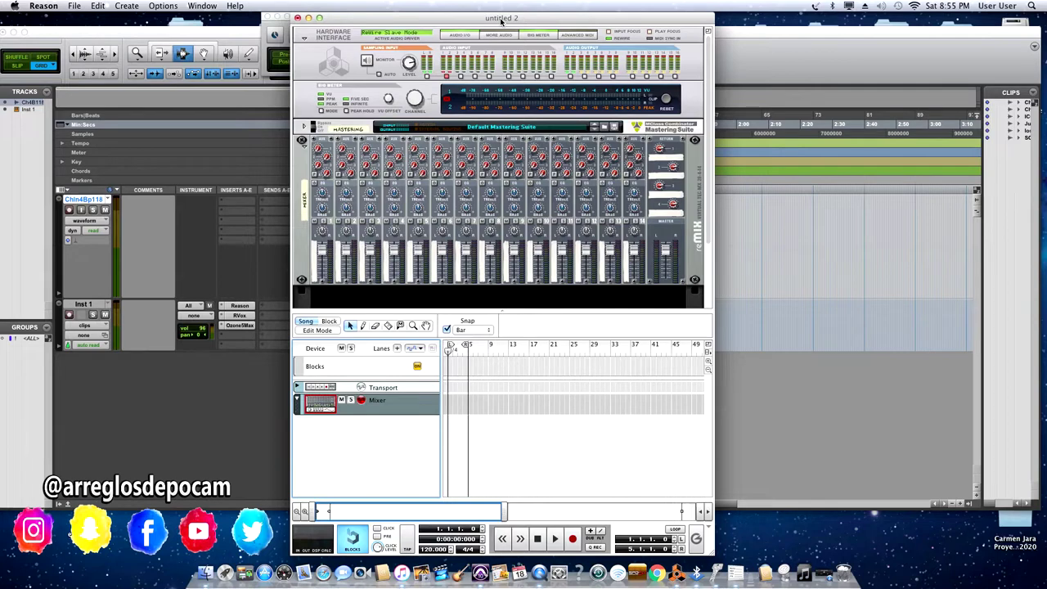
{"action": "left_click_drag", "start_coordinate": [501, 21], "coordinate": [498, 19]}
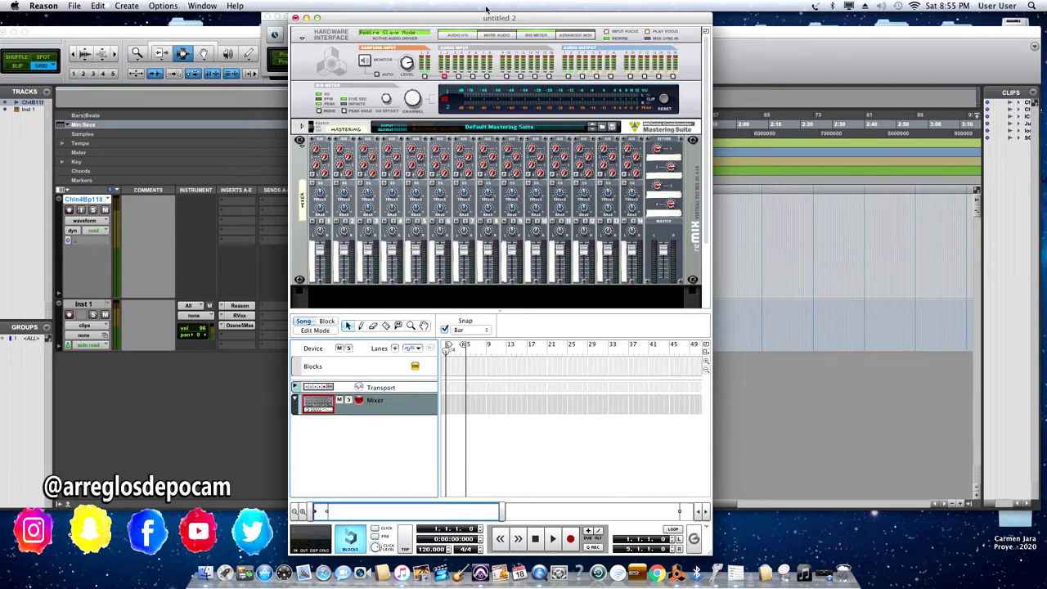
{"action": "left_click_drag", "start_coordinate": [474, 19], "coordinate": [474, 18]}
{"action": "left_click_drag", "start_coordinate": [473, 18], "coordinate": [478, 18]}
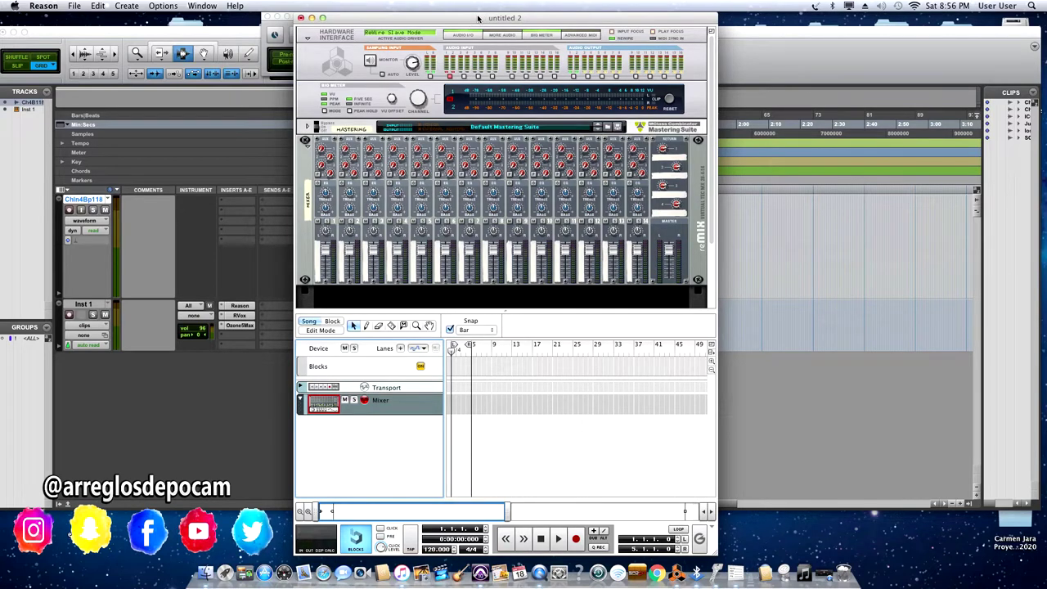
{"action": "left_click_drag", "start_coordinate": [478, 18], "coordinate": [485, 18]}
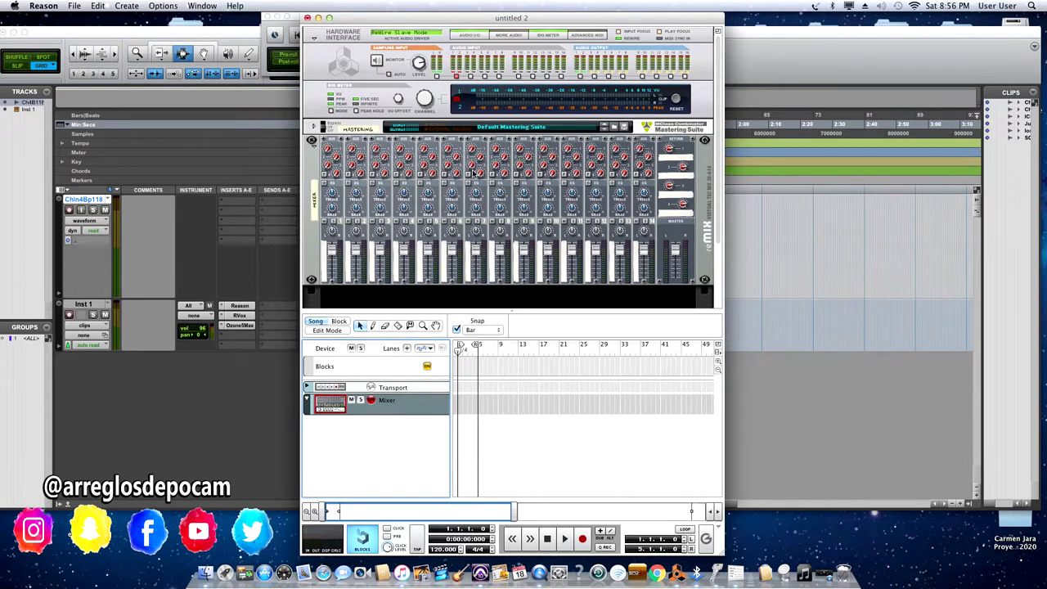
Add an NN-XT Advanced Sampler to the empty rack space below the mixer.
{"action": "scroll", "coordinate": [474, 172], "scroll_direction": "down", "scroll_amount": 3}
{"action": "scroll", "coordinate": [475, 166], "scroll_direction": "down", "scroll_amount": 2}
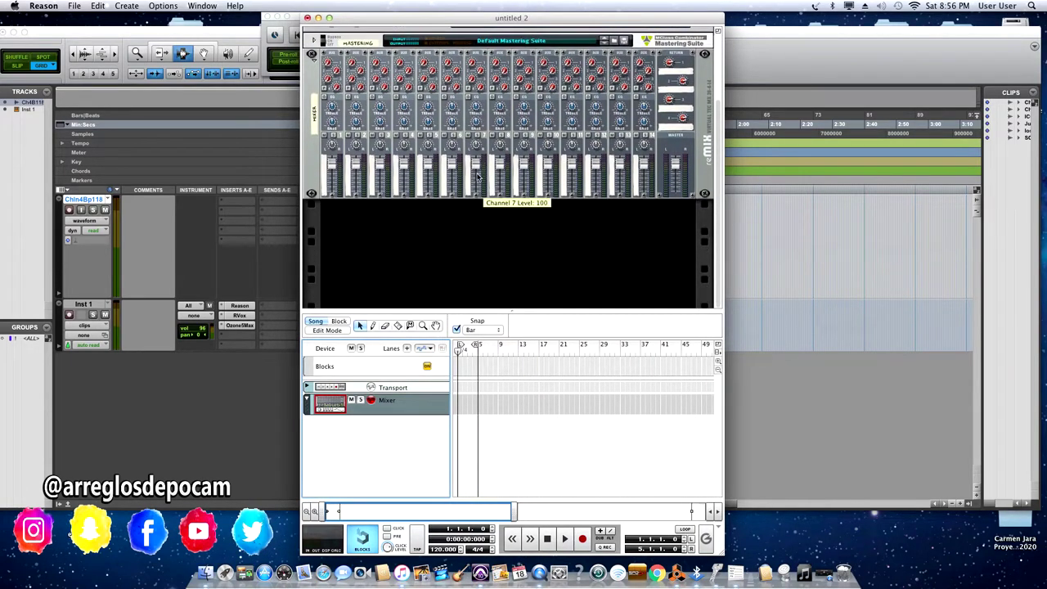
{"action": "right_click", "coordinate": [462, 221]}
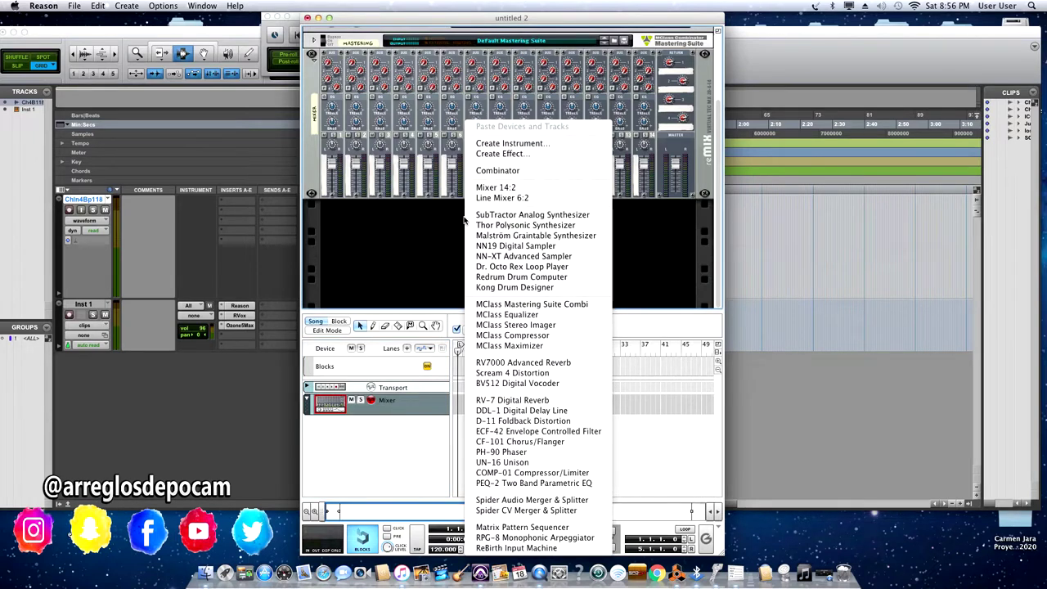
{"action": "left_click", "coordinate": [535, 260]}
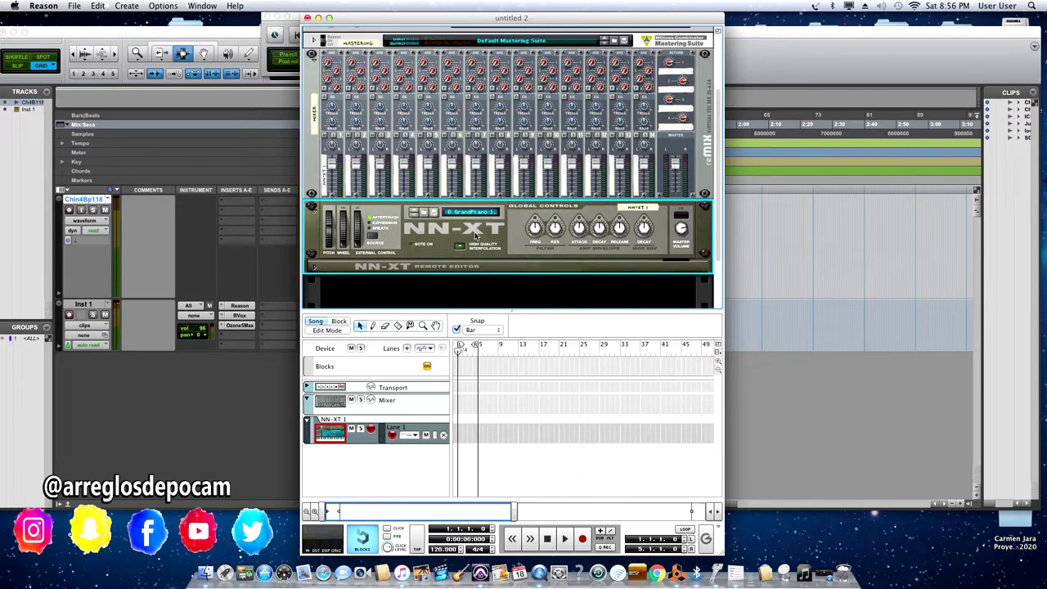
{"action": "left_click_drag", "start_coordinate": [482, 19], "coordinate": [485, 17]}
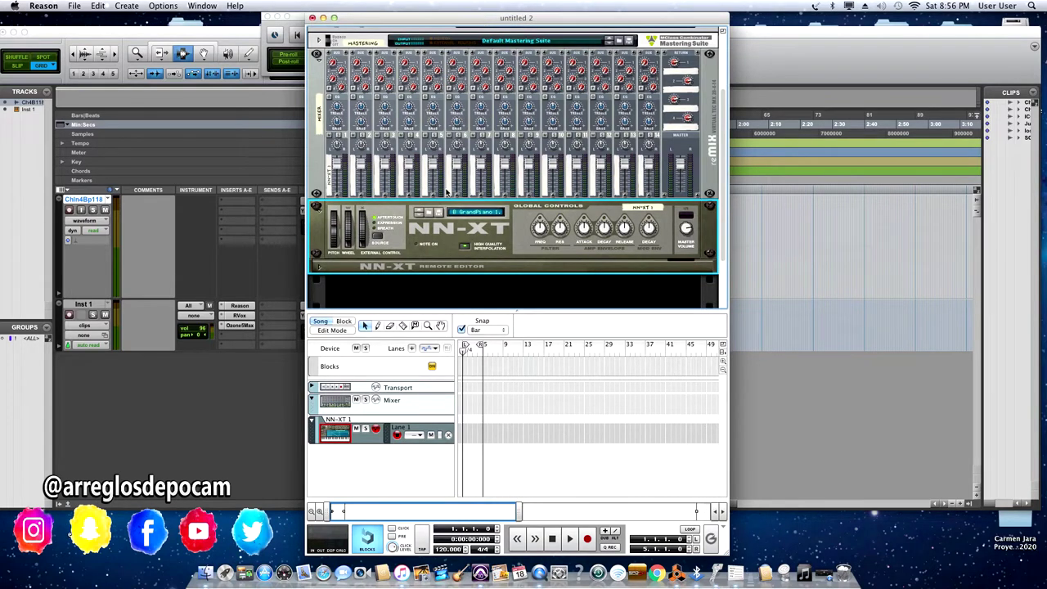
Unfold the NN-XT's Remote Editor so its sample list and key map are accessible.
{"action": "left_click", "coordinate": [320, 269]}
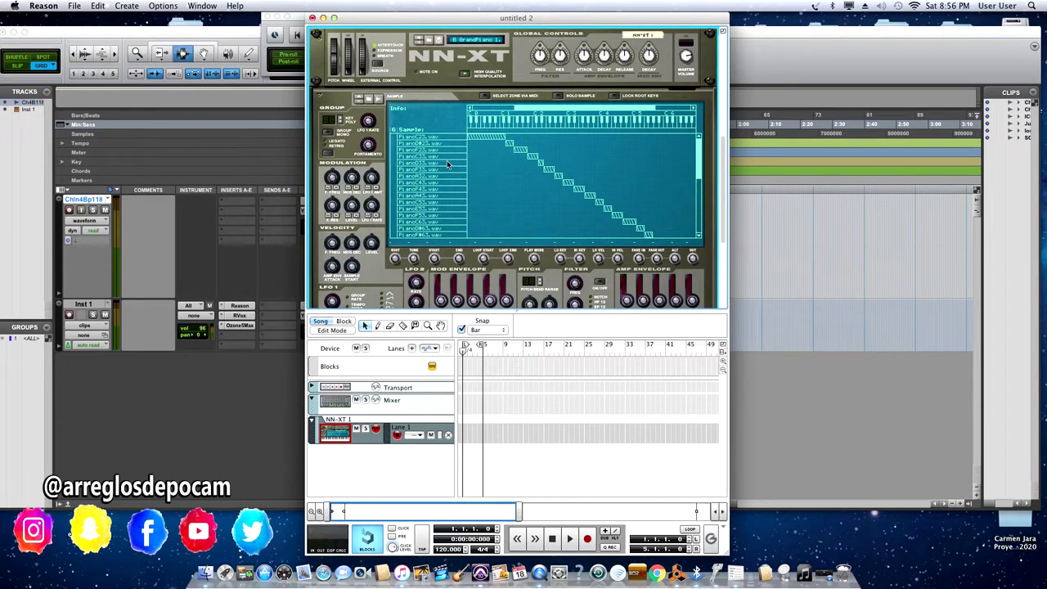
{"action": "scroll", "coordinate": [450, 158], "scroll_direction": "up", "scroll_amount": 1}
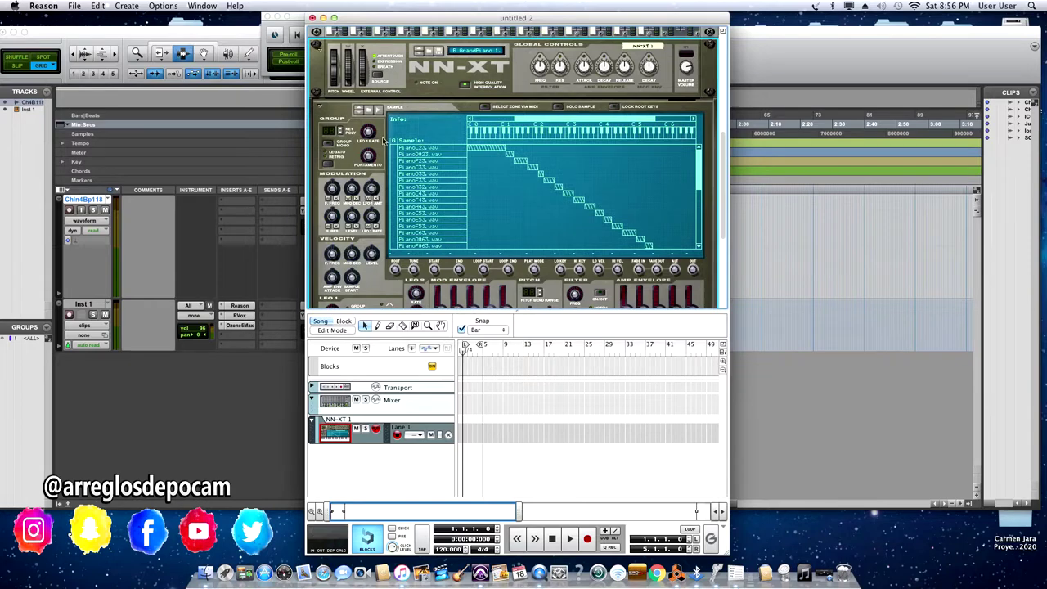
{"action": "left_click", "coordinate": [319, 110]}
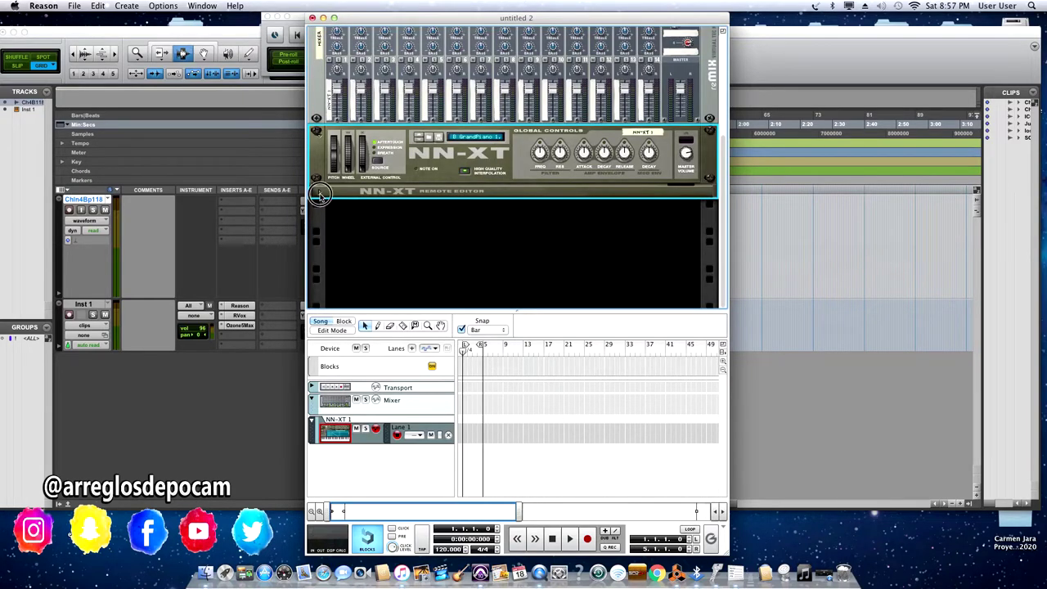
{"action": "left_click", "coordinate": [320, 193]}
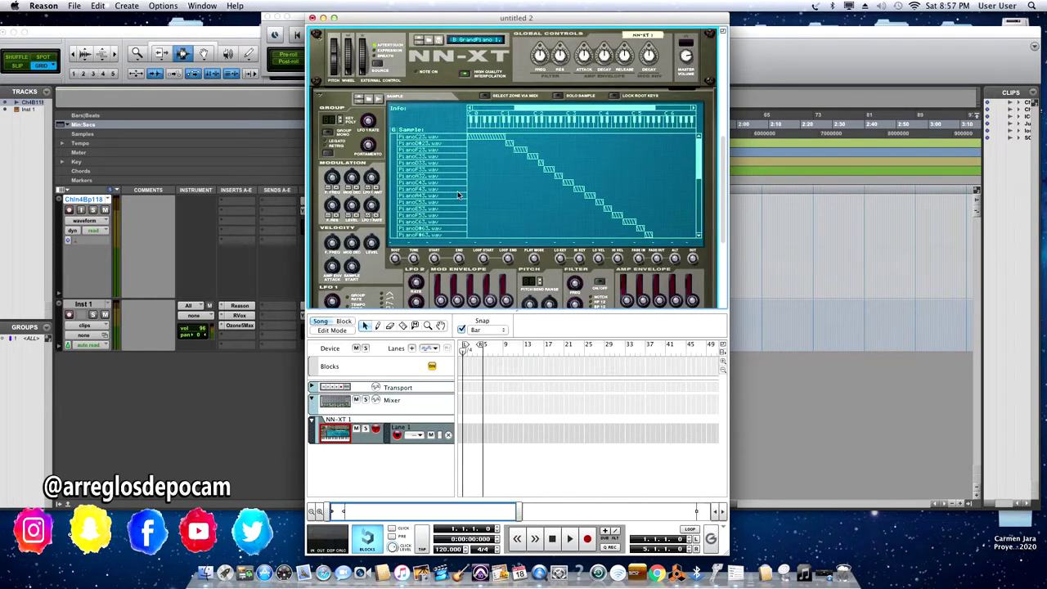
{"action": "scroll", "coordinate": [462, 175], "scroll_direction": "down", "scroll_amount": 2}
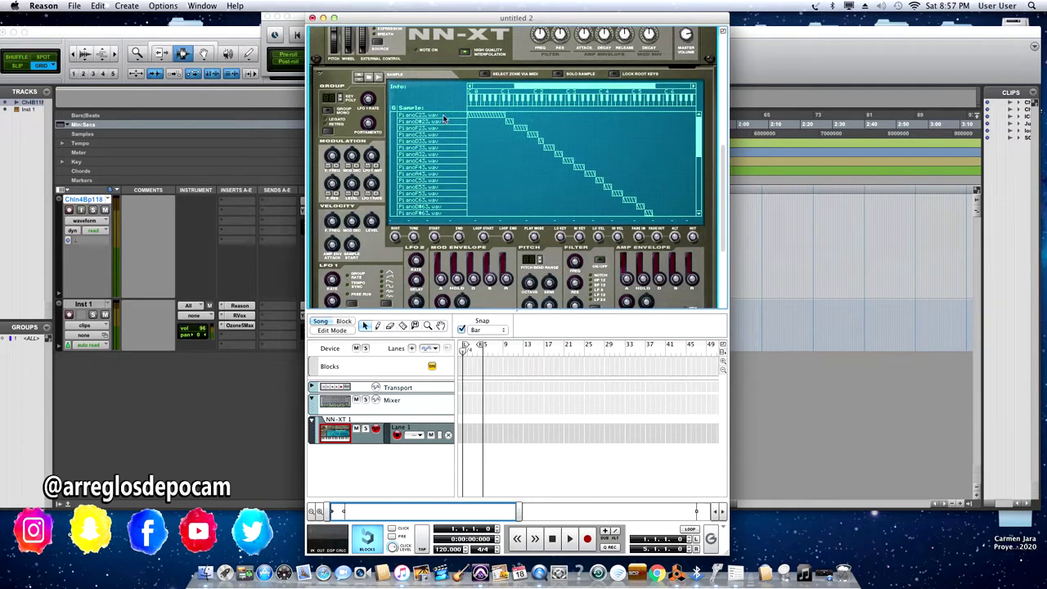
{"action": "scroll", "coordinate": [452, 144], "scroll_direction": "down", "scroll_amount": 3}
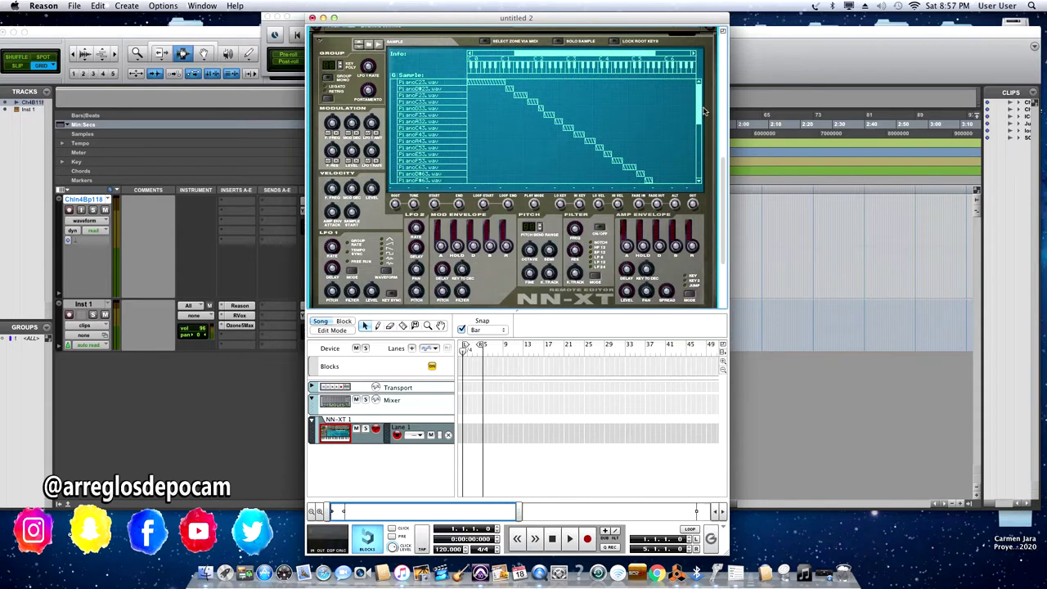
Select all zones of the default grand piano patch in the NN-XT editor and delete them.
{"action": "mouse_move", "coordinate": [702, 107]}
{"action": "left_mouse_down"}
{"action": "mouse_move", "coordinate": [701, 169]}
{"action": "mouse_move", "coordinate": [697, 94]}
{"action": "left_mouse_up"}
{"action": "right_click", "coordinate": [432, 97]}
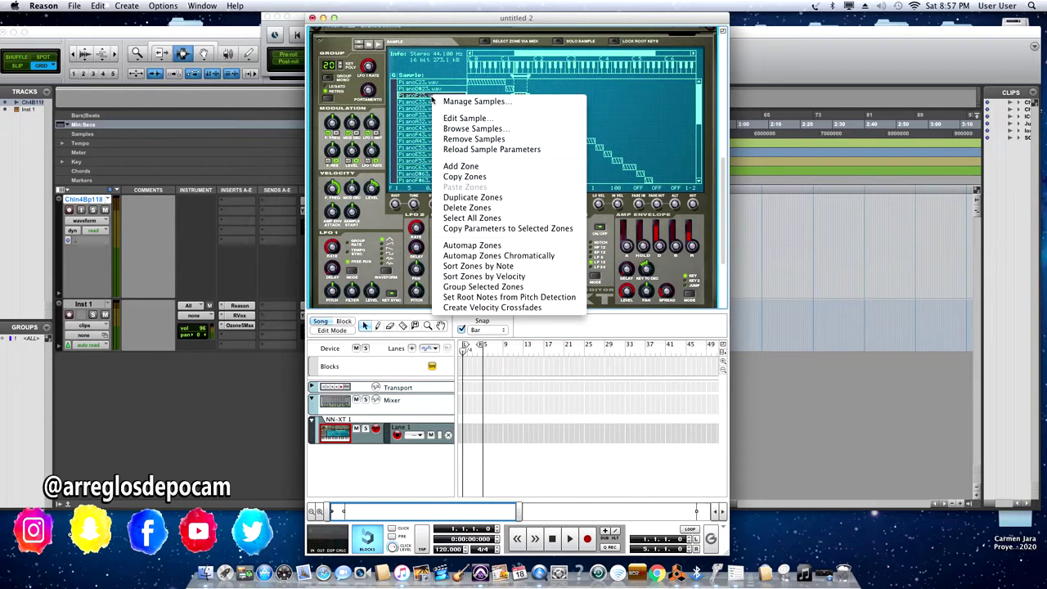
{"action": "left_click", "coordinate": [491, 219]}
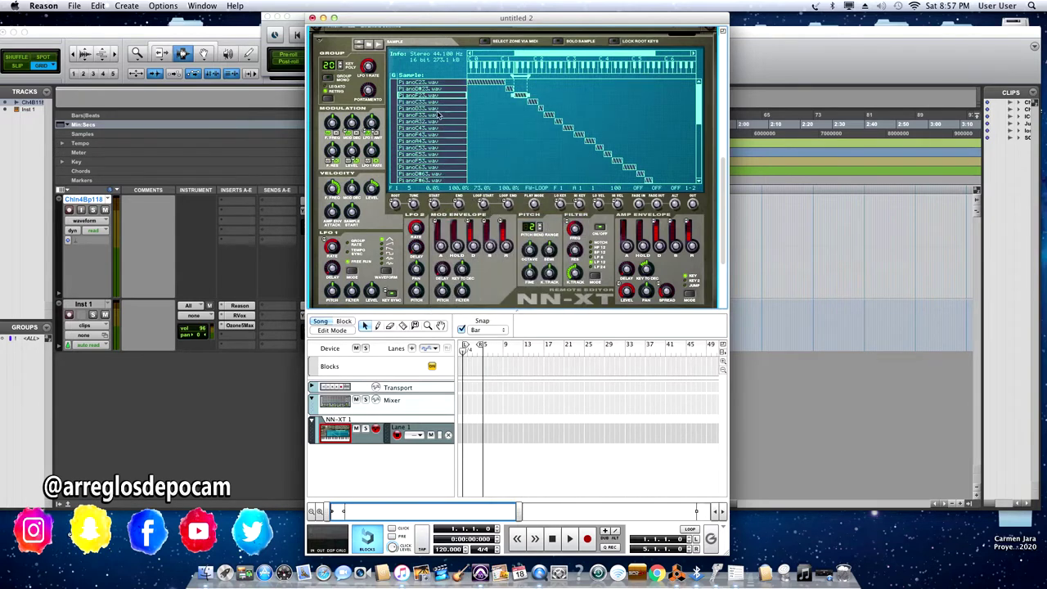
{"action": "right_click", "coordinate": [439, 116]}
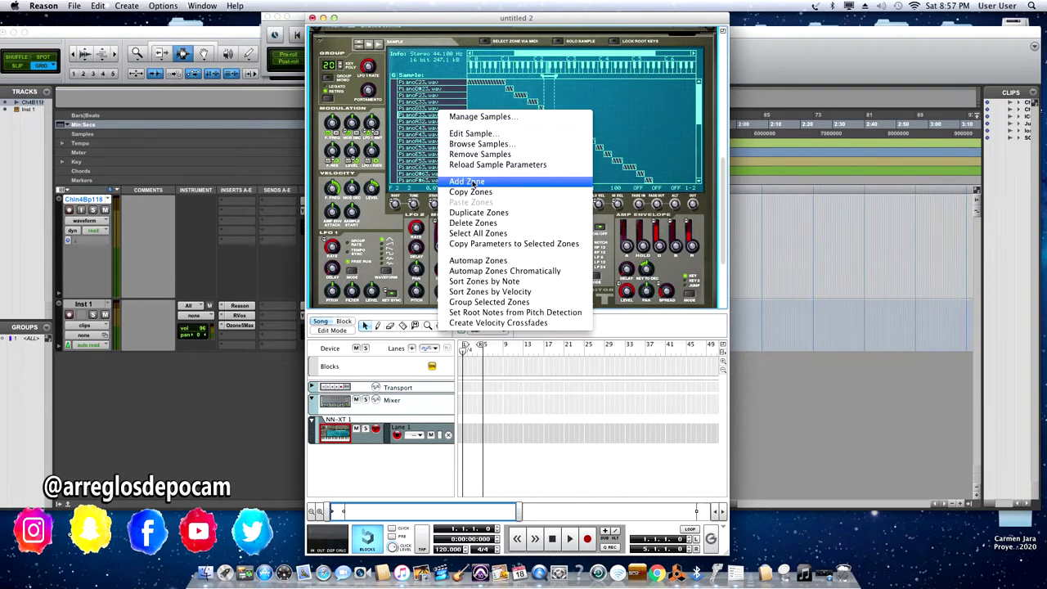
{"action": "left_click", "coordinate": [471, 223]}
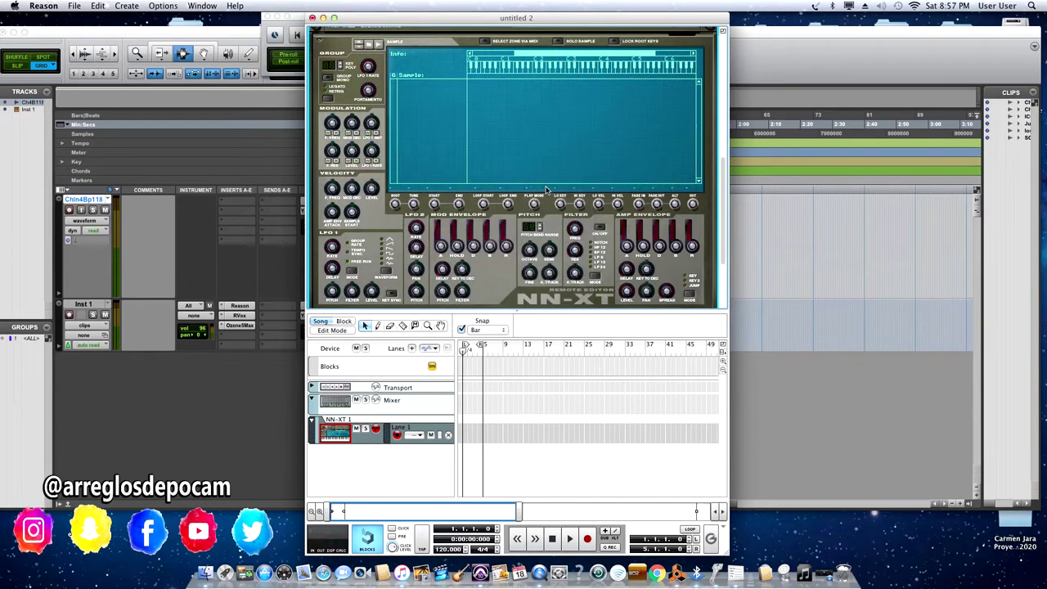
Browse for samples for the empty NN-XT and open the HEAVEN folder inside D50 ROLAND SAMPLES.
{"action": "right_click", "coordinate": [446, 114]}
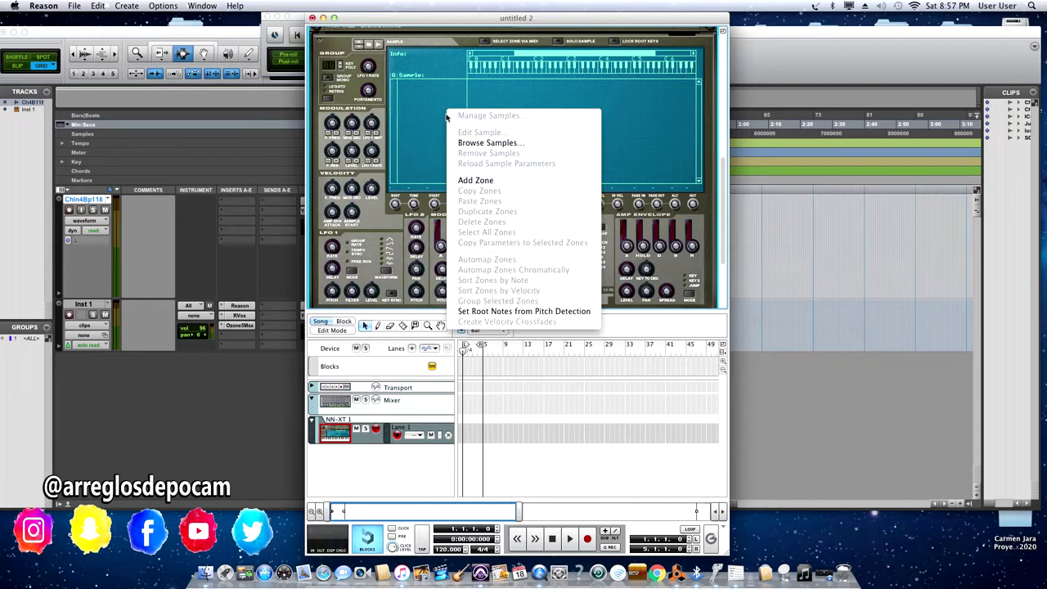
{"action": "left_click", "coordinate": [496, 143]}
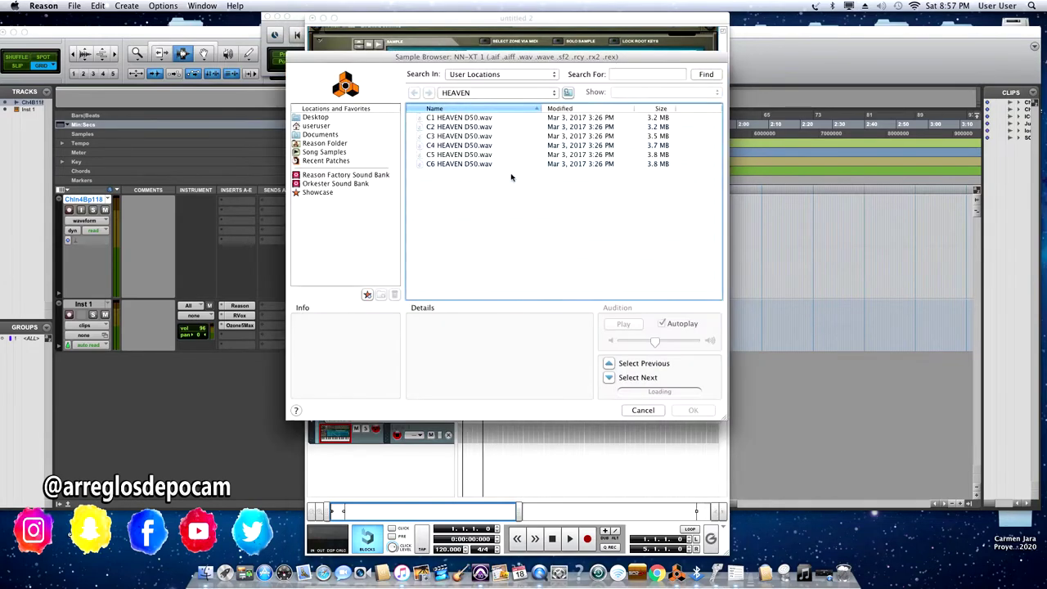
{"action": "left_click", "coordinate": [473, 94]}
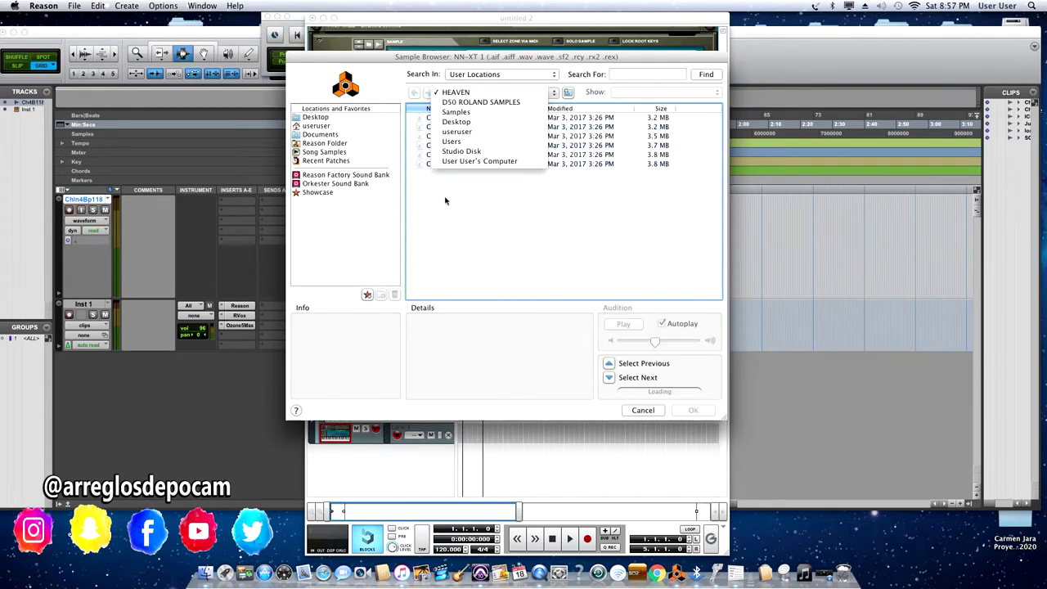
{"action": "left_click", "coordinate": [482, 103]}
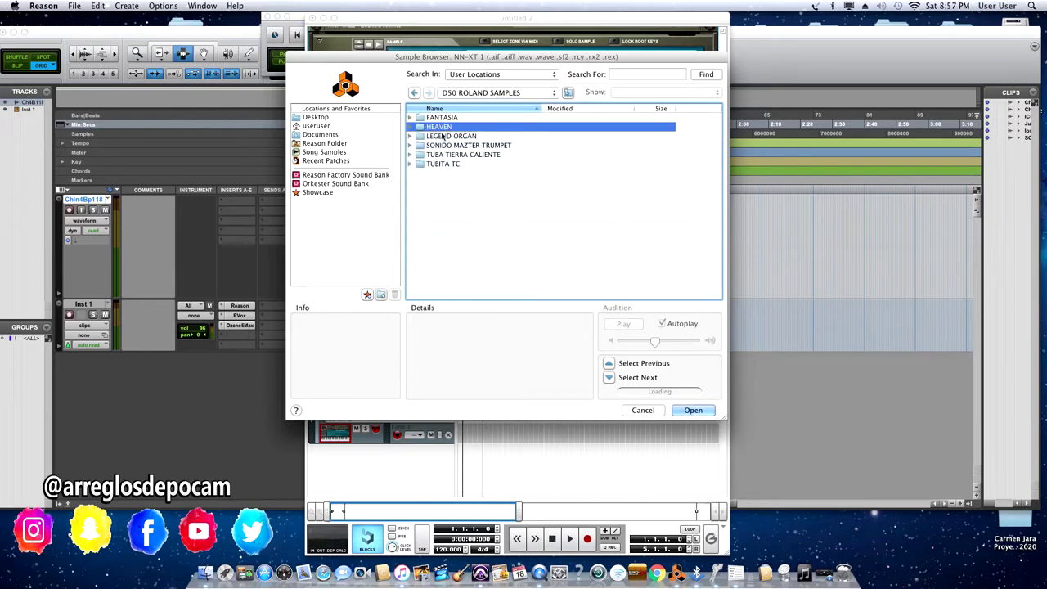
{"action": "left_click", "coordinate": [439, 129]}
{"action": "left_click", "coordinate": [439, 129]}
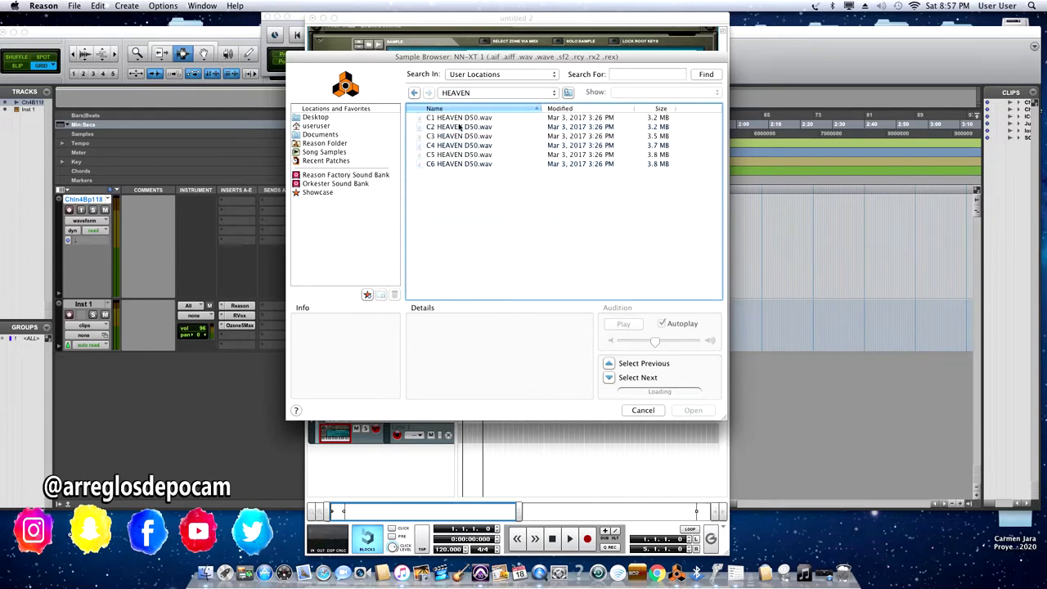
Audition the HEAVEN D50 samples one at a time, from C6 down to C3.
{"action": "left_click", "coordinate": [458, 119]}
{"action": "left_click", "coordinate": [463, 156]}
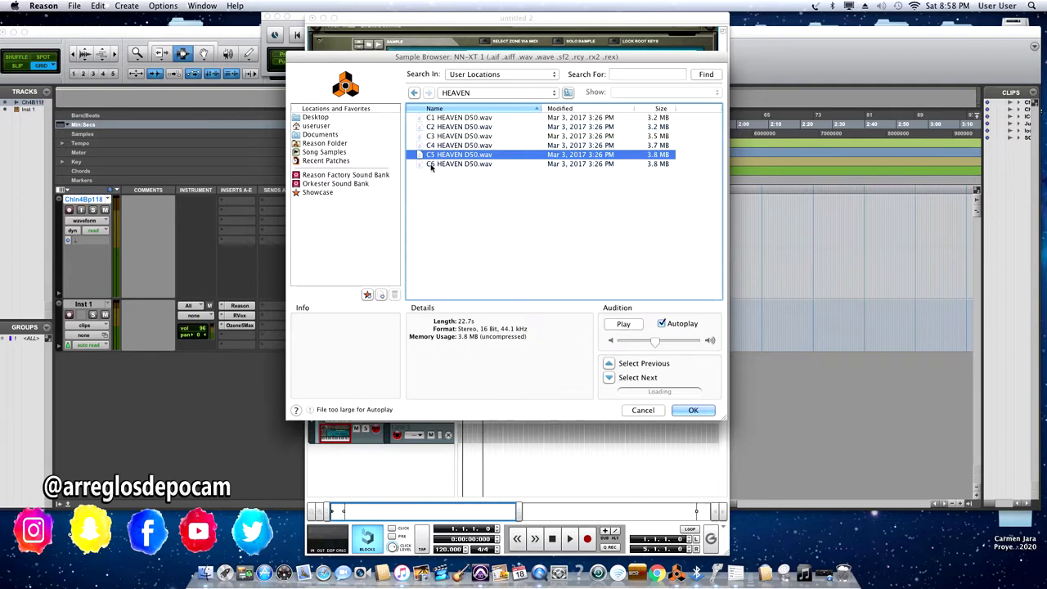
{"action": "left_click", "coordinate": [430, 164]}
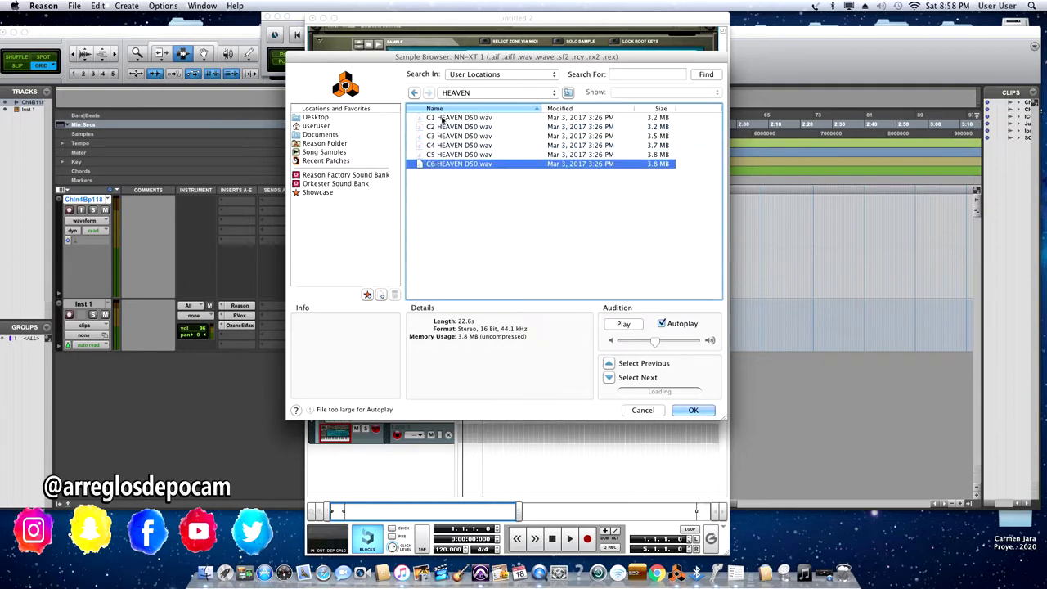
{"action": "left_click", "coordinate": [631, 326]}
{"action": "left_click", "coordinate": [632, 325]}
{"action": "key", "text": "Up"}
{"action": "left_click", "coordinate": [614, 321]}
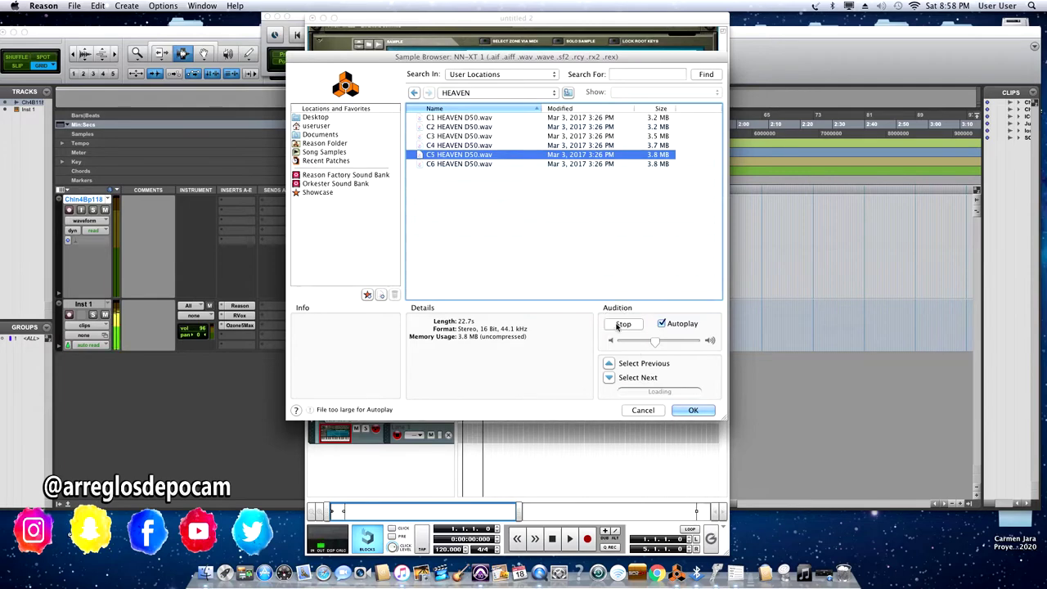
{"action": "left_click", "coordinate": [620, 325]}
{"action": "key", "text": "Up"}
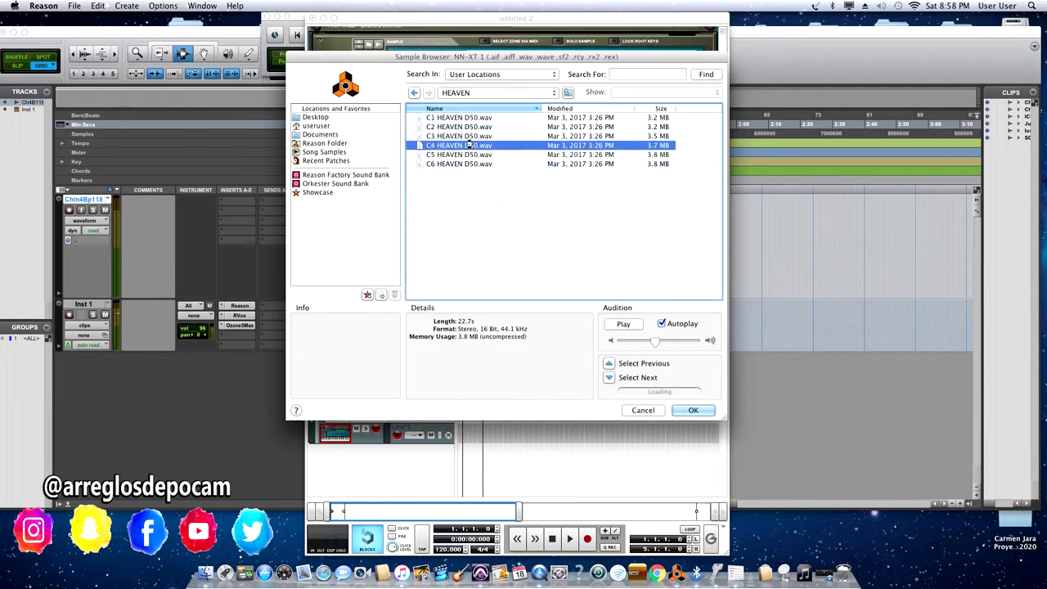
{"action": "left_click", "coordinate": [624, 326]}
{"action": "left_click", "coordinate": [623, 326]}
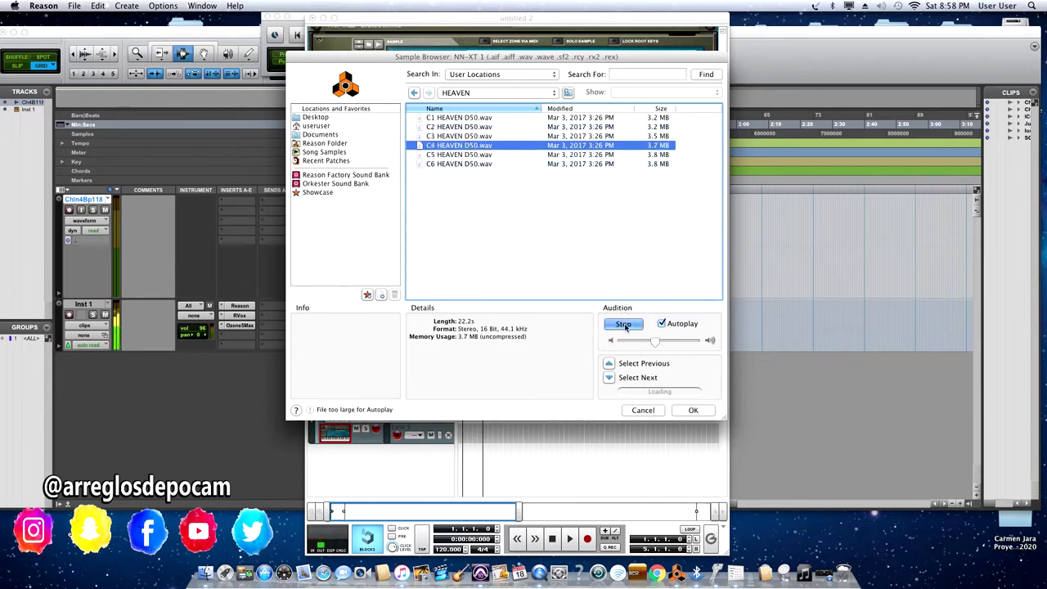
{"action": "left_click", "coordinate": [479, 136]}
{"action": "left_click", "coordinate": [622, 324]}
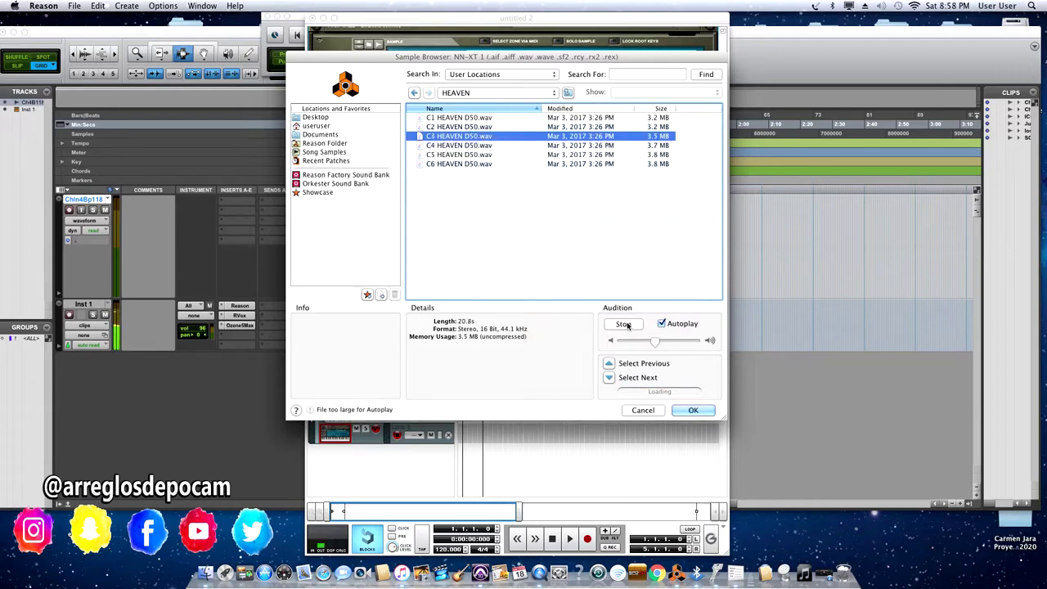
{"action": "left_click", "coordinate": [622, 324]}
Load all six samples, C1 HEAVEN D50.wav through C6 HEAVEN D50.wav, into the NN-XT.
{"action": "left_click_drag", "start_coordinate": [510, 58], "coordinate": [489, 52]}
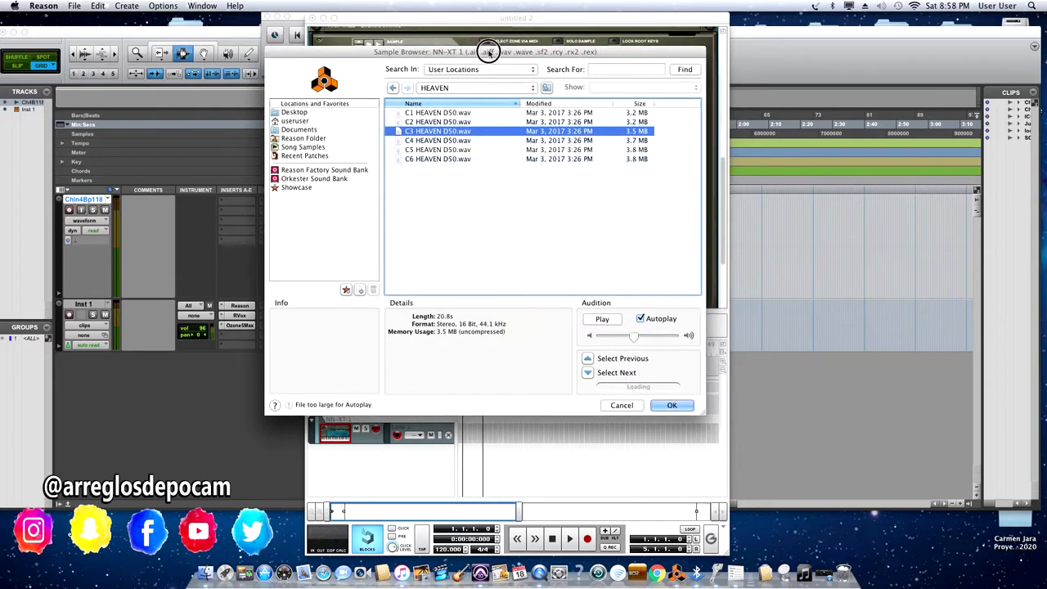
{"action": "left_click", "coordinate": [448, 114]}
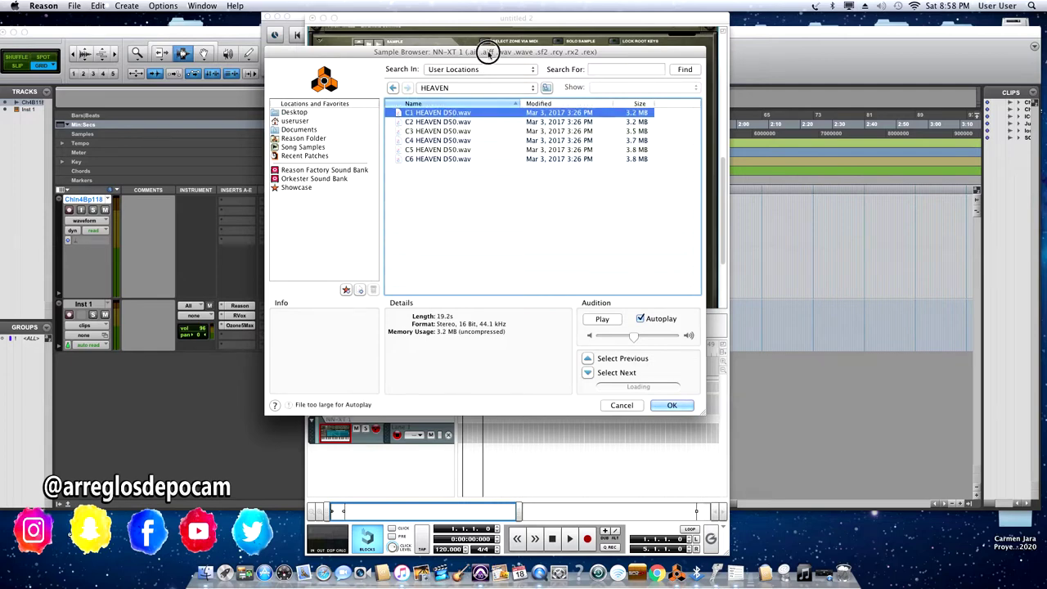
{"action": "left_click_drag", "start_coordinate": [483, 51], "coordinate": [486, 50]}
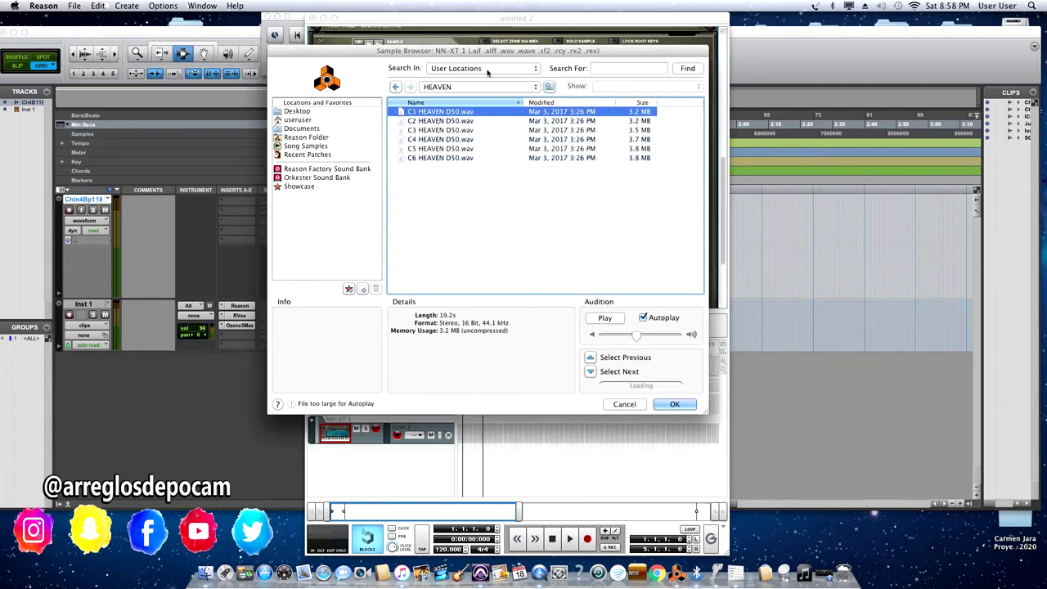
{"action": "left_click", "coordinate": [460, 157], "text": "shift"}
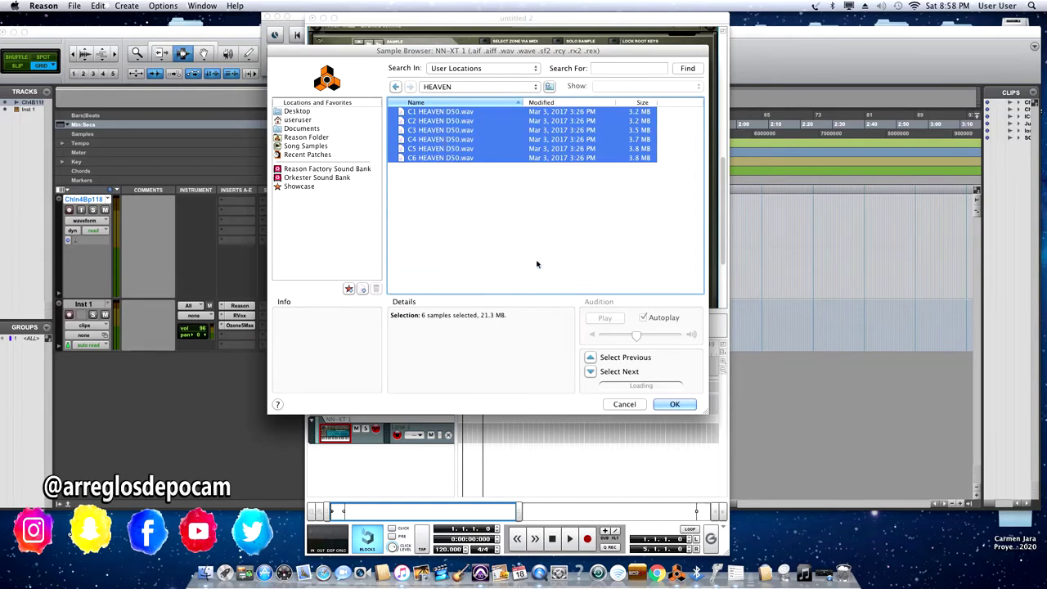
{"action": "left_click", "coordinate": [670, 405]}
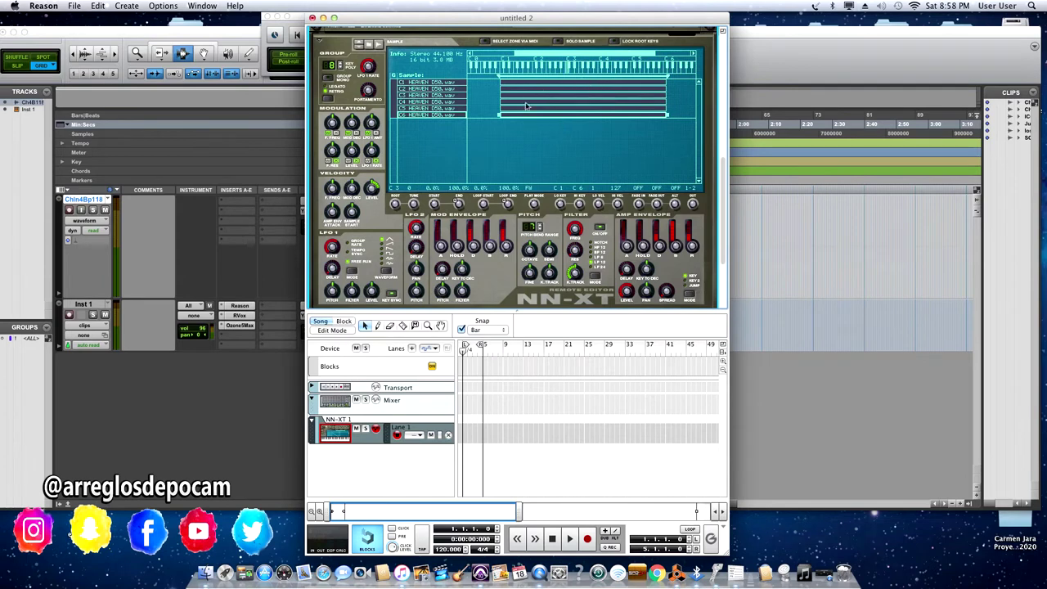
Set the root notes of the six HEAVEN sample zones from pitch detection and automap the zones across the keyboard.
{"action": "scroll", "coordinate": [531, 111], "scroll_direction": "up", "scroll_amount": 3}
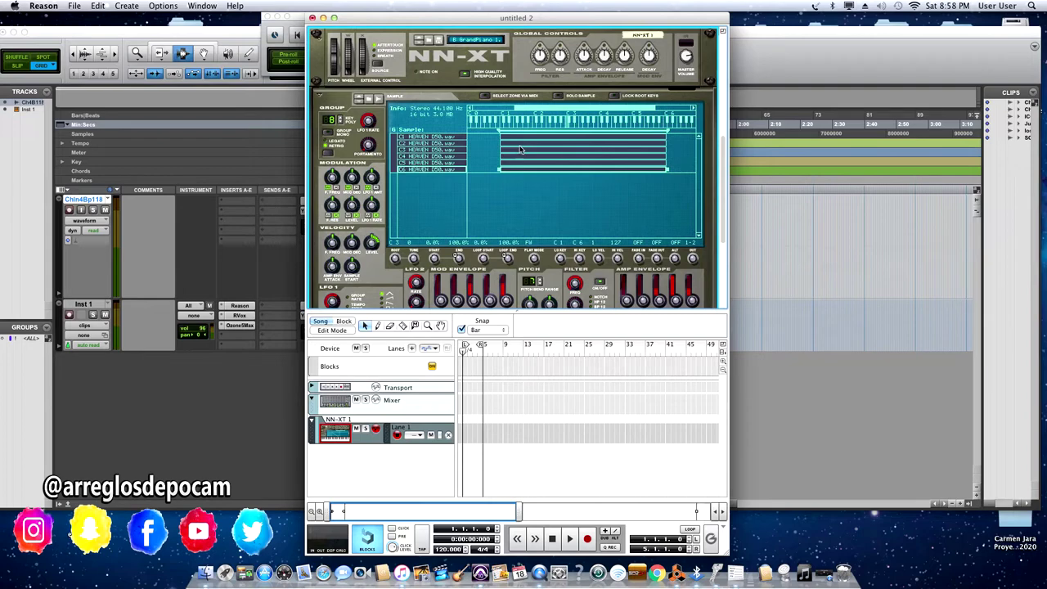
{"action": "right_click", "coordinate": [520, 149]}
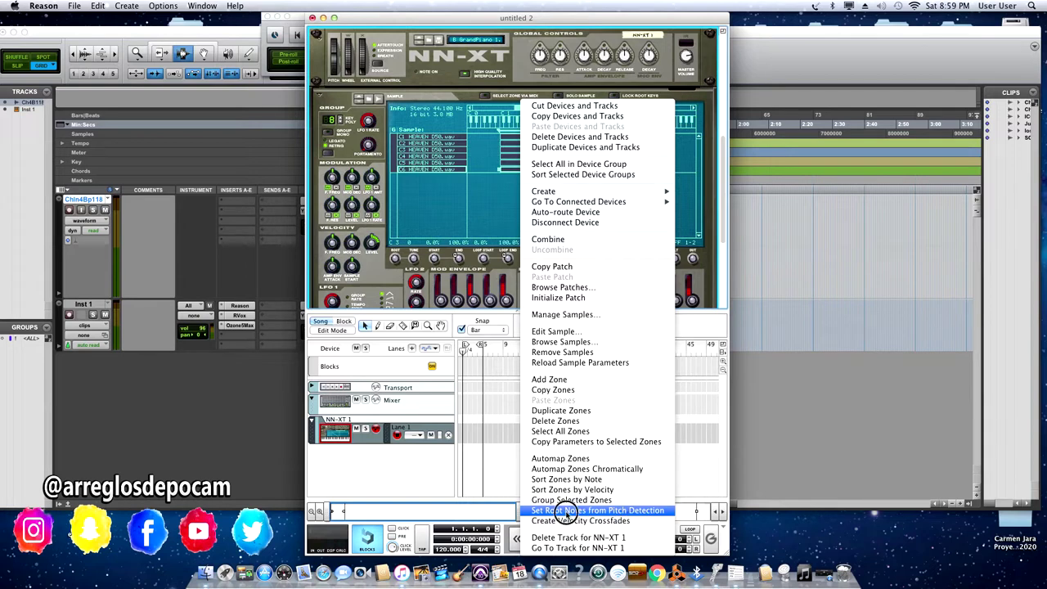
{"action": "left_click", "coordinate": [566, 511]}
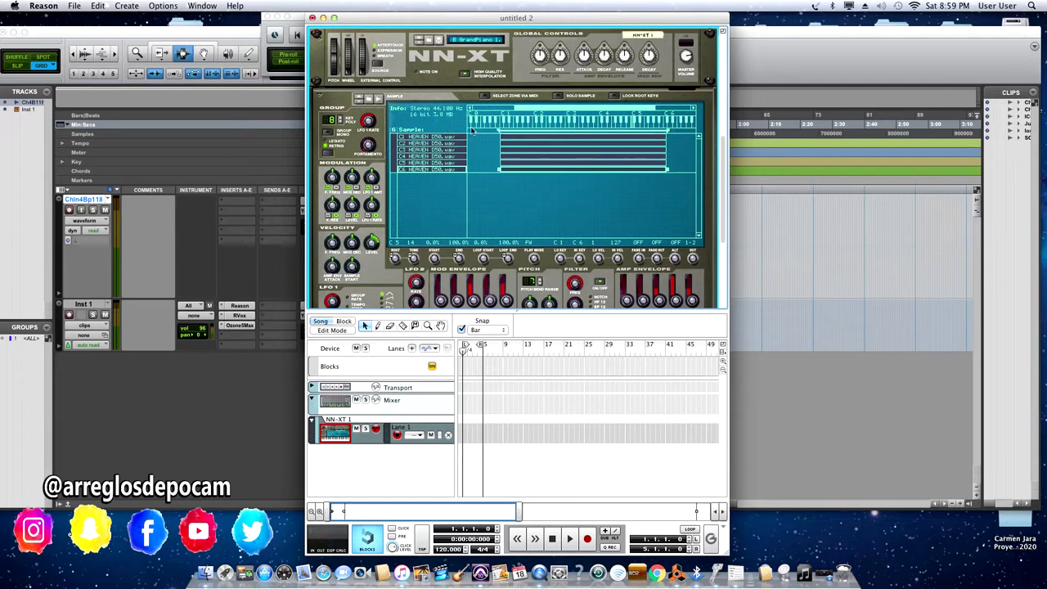
{"action": "right_click", "coordinate": [531, 153]}
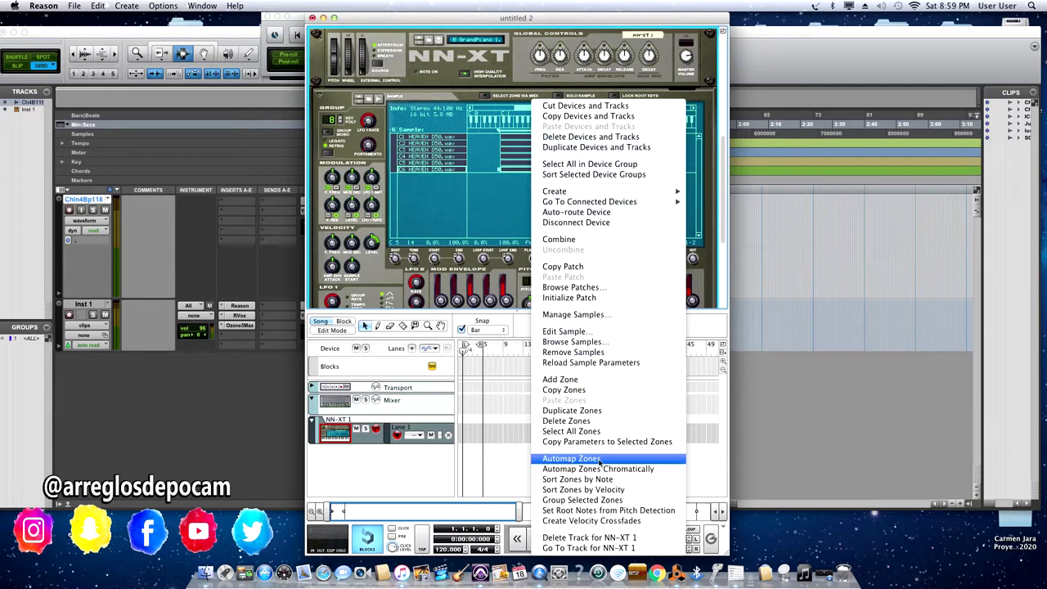
{"action": "left_click", "coordinate": [553, 464]}
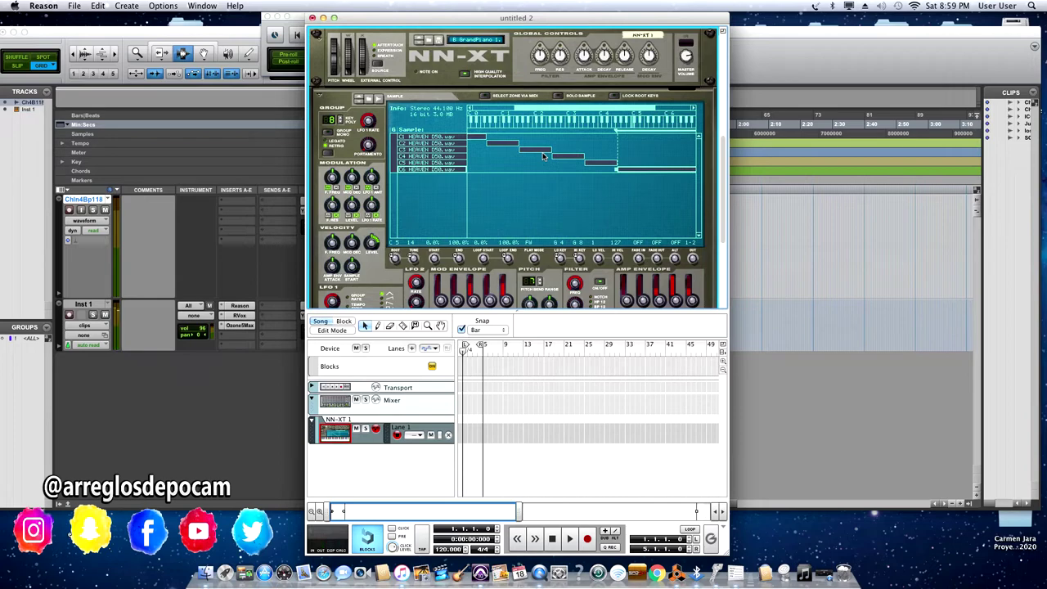
{"action": "left_click_drag", "start_coordinate": [551, 14], "coordinate": [525, 14]}
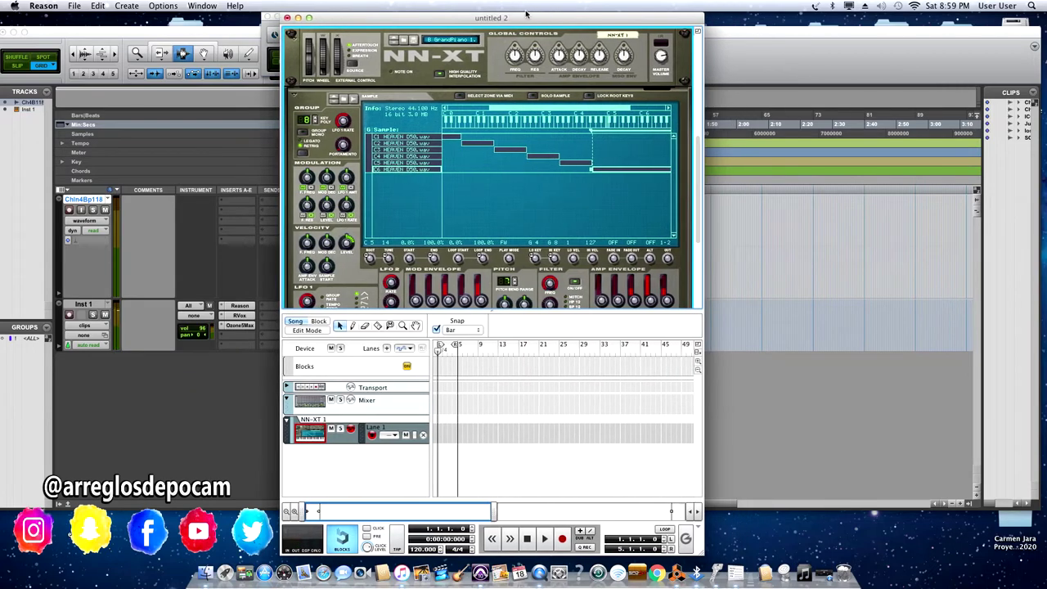
Fold the NN-XT remote editor and adjust the amp envelope attack and release in the sampler's global controls.
{"action": "left_click", "coordinate": [295, 96]}
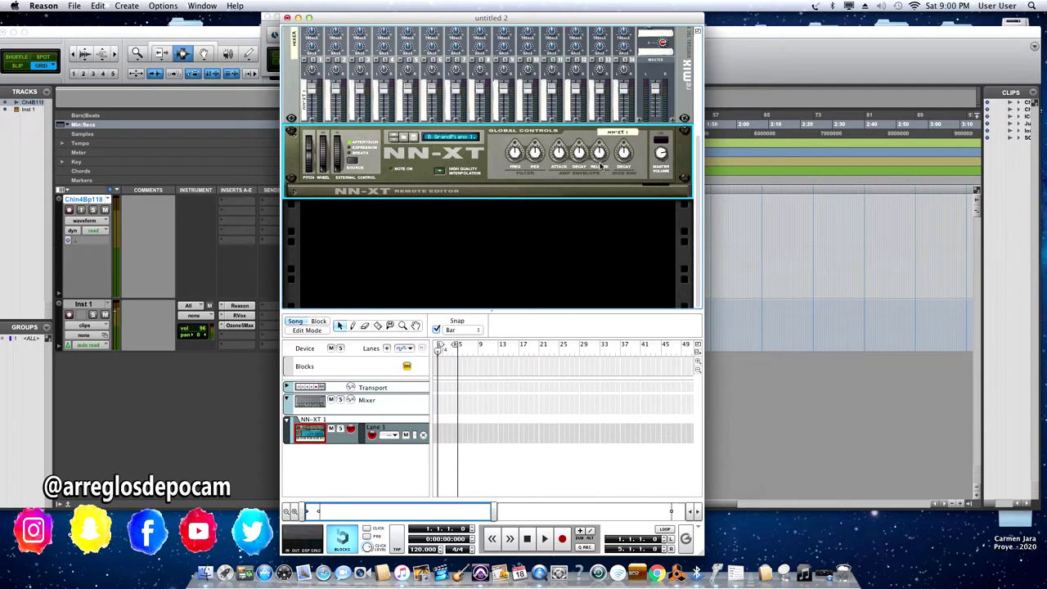
{"action": "mouse_move", "coordinate": [602, 152]}
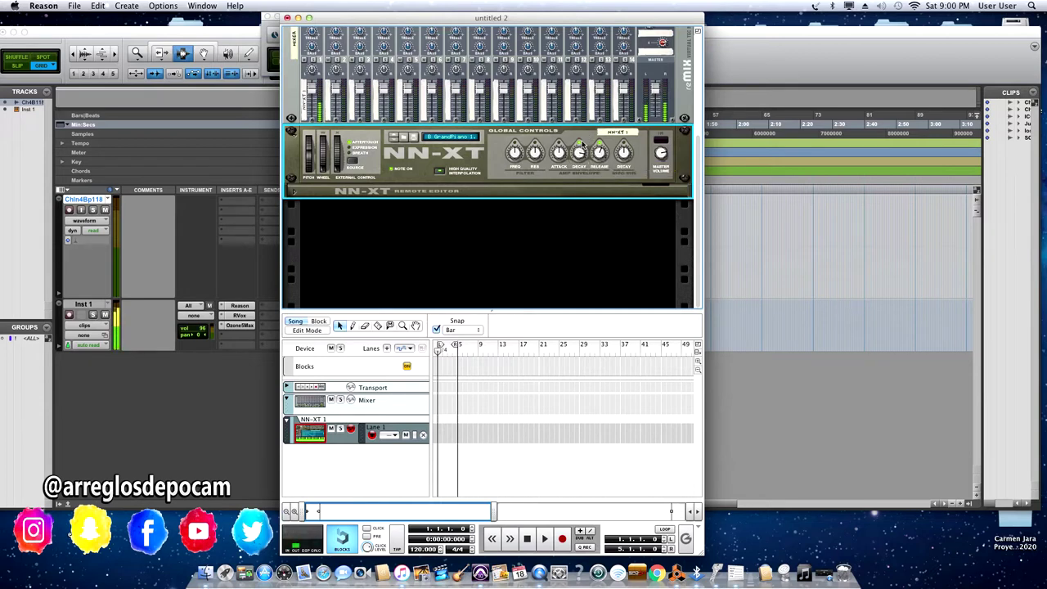
{"action": "scroll", "coordinate": [582, 145], "scroll_direction": "up", "scroll_amount": 1}
{"action": "mouse_move", "coordinate": [583, 178]}
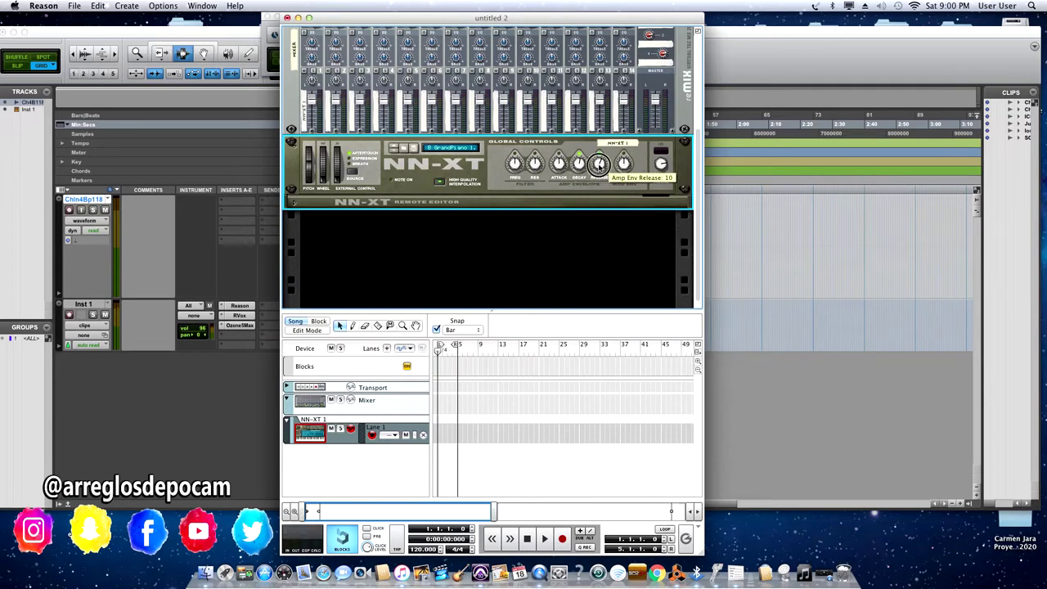
{"action": "scroll", "coordinate": [599, 164], "scroll_direction": "up", "scroll_amount": 4}
{"action": "scroll", "coordinate": [601, 164], "scroll_direction": "down", "scroll_amount": 14}
{"action": "scroll", "coordinate": [600, 168], "scroll_direction": "up", "scroll_amount": 8}
{"action": "scroll", "coordinate": [600, 163], "scroll_direction": "up", "scroll_amount": 2}
{"action": "scroll", "coordinate": [600, 163], "scroll_direction": "up", "scroll_amount": 4}
{"action": "left_click_drag", "start_coordinate": [585, 17], "coordinate": [584, 18]}
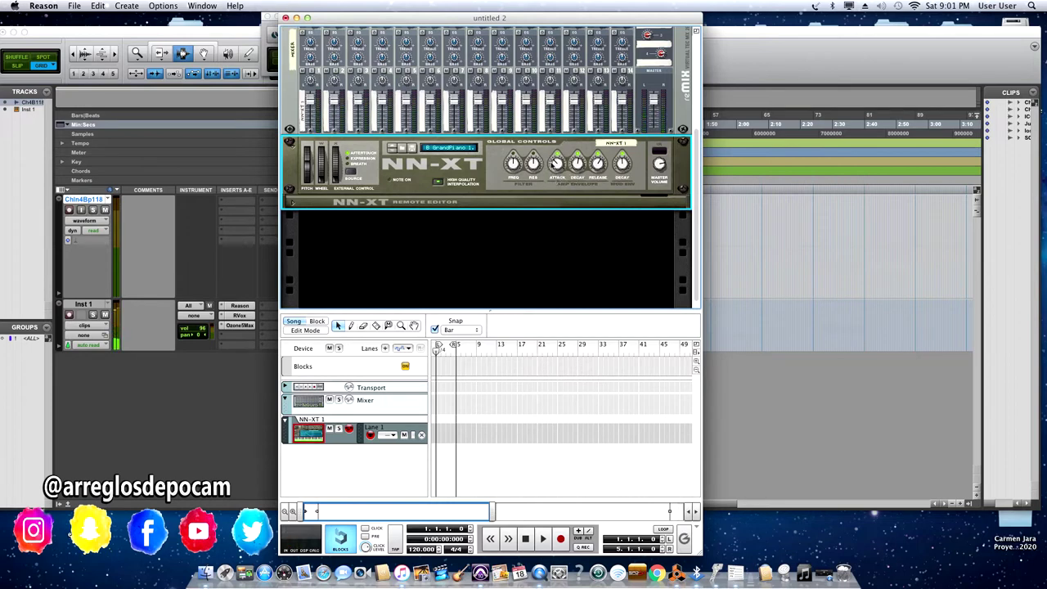
{"action": "left_click_drag", "start_coordinate": [556, 163], "coordinate": [556, 160]}
Add an RV-7 Digital Reverb to the mixer and set channel 1's Aux 1 send to 49.
{"action": "scroll", "coordinate": [583, 154], "scroll_direction": "up", "scroll_amount": 3}
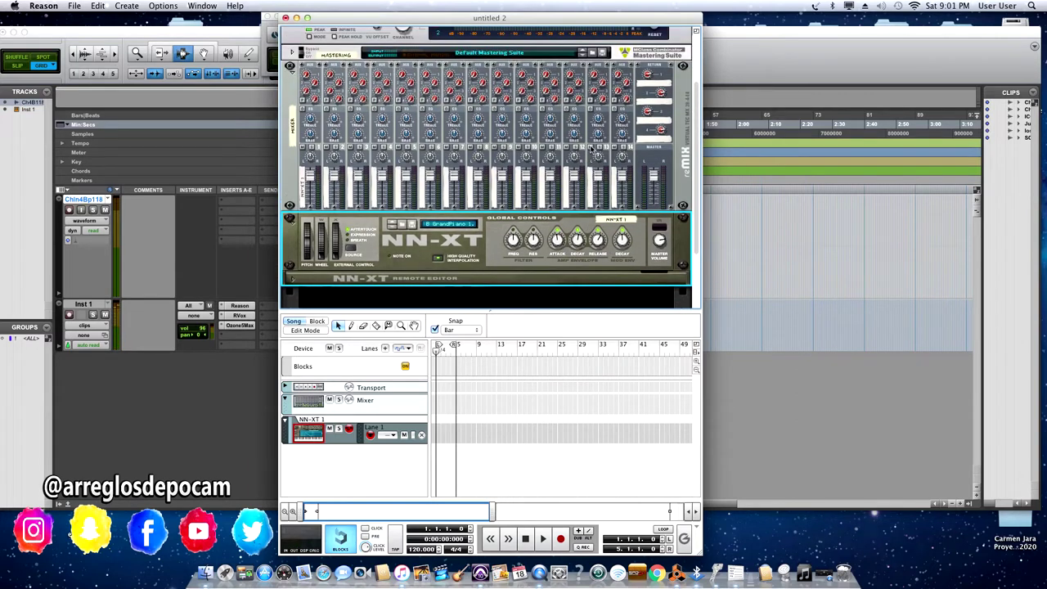
{"action": "scroll", "coordinate": [591, 148], "scroll_direction": "up", "scroll_amount": 1}
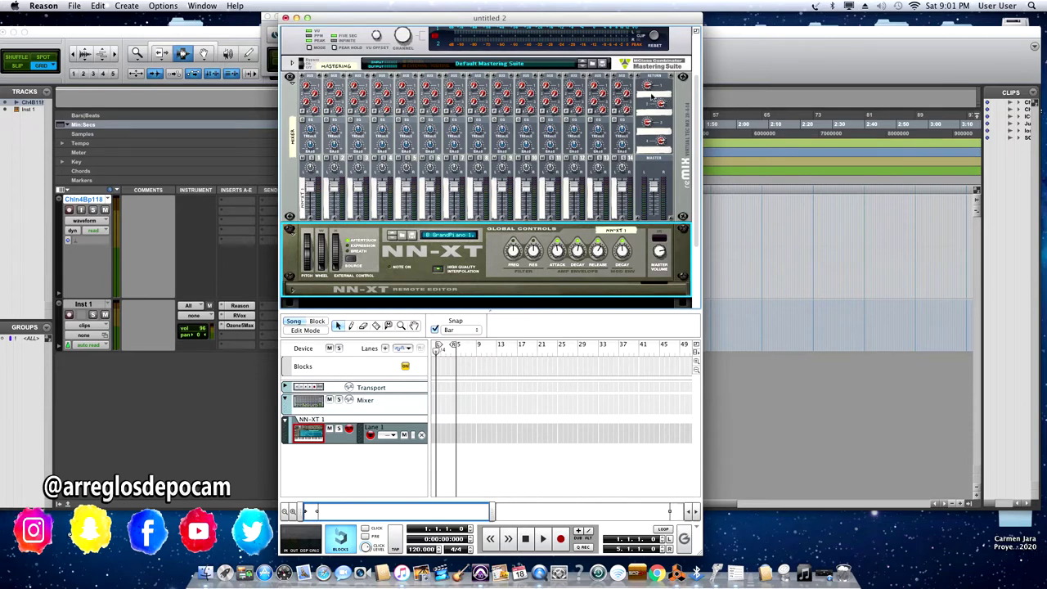
{"action": "right_click", "coordinate": [652, 96]}
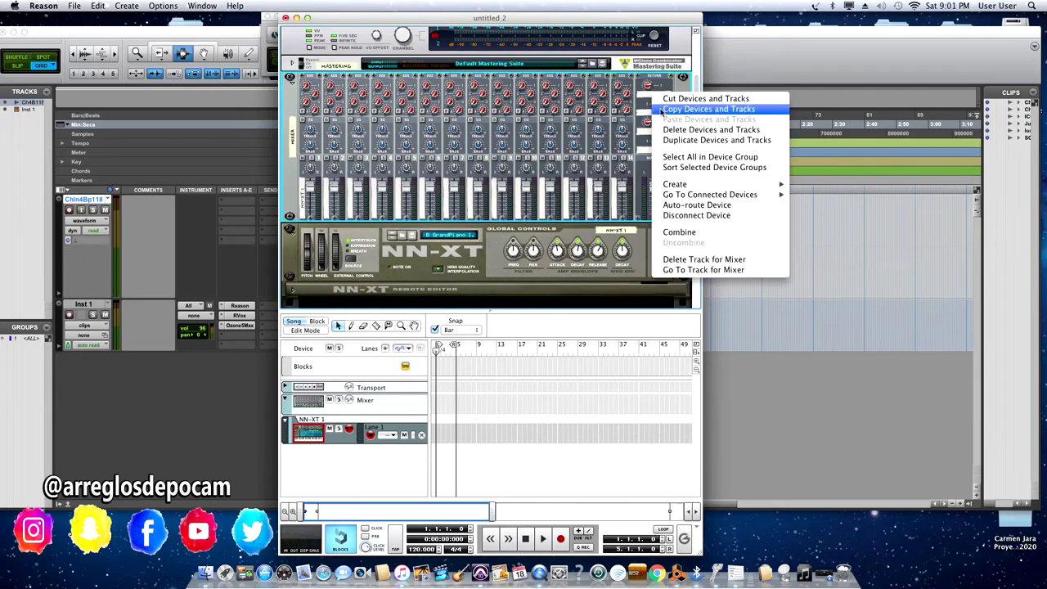
{"action": "mouse_move", "coordinate": [697, 185]}
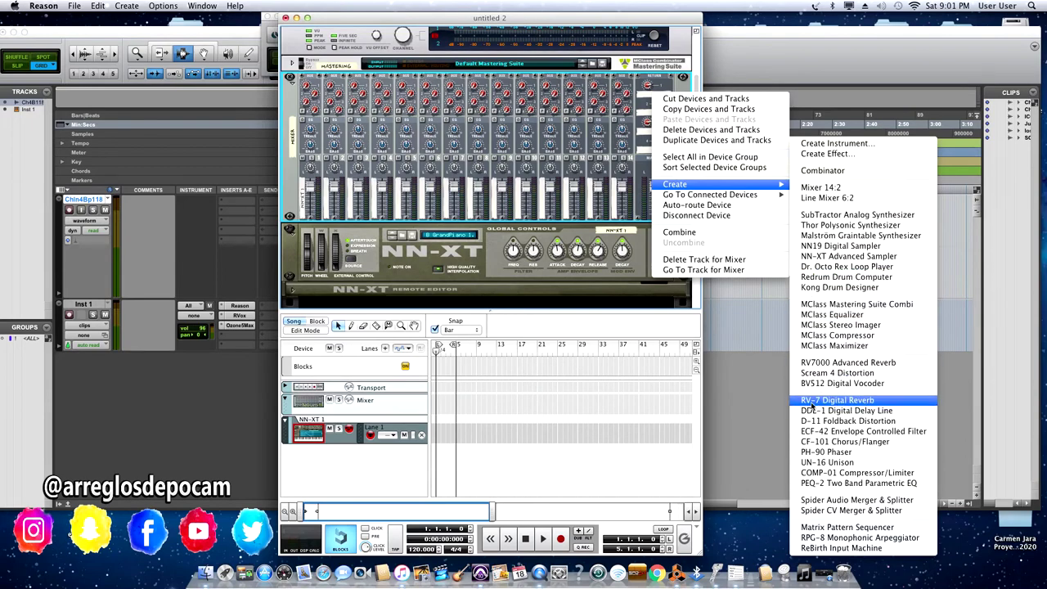
{"action": "left_click", "coordinate": [848, 401]}
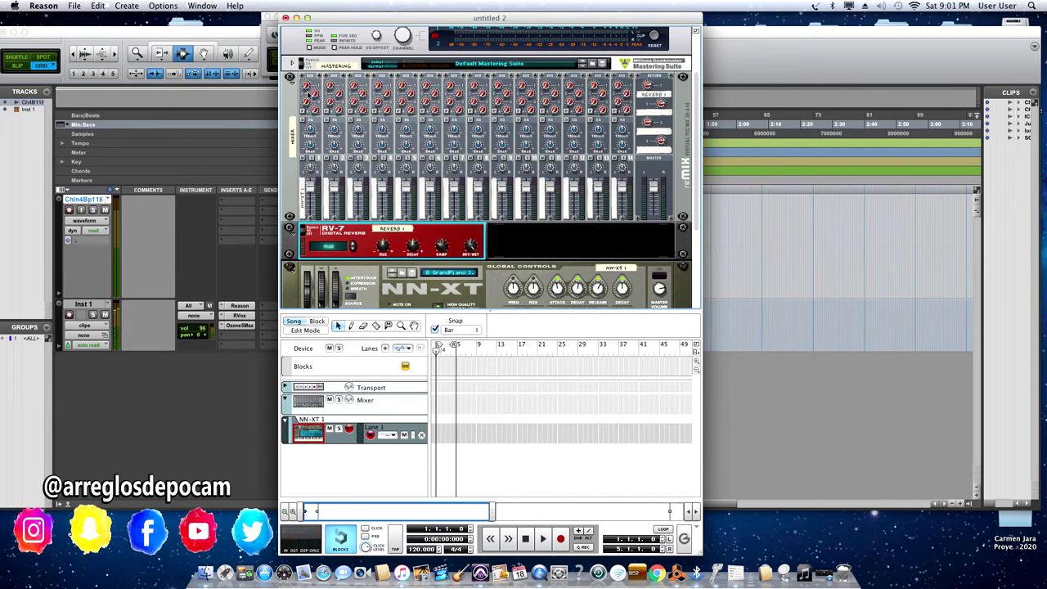
{"action": "left_click", "coordinate": [307, 96]}
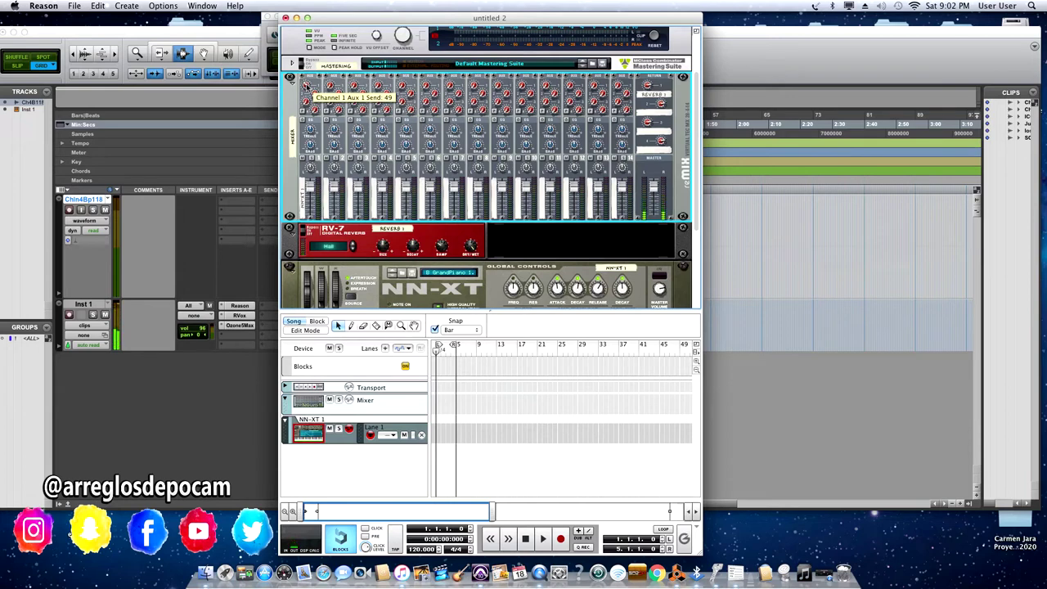
Add an RV7000 Advanced Reverb as a second effect on the mixer.
{"action": "right_click", "coordinate": [660, 92]}
{"action": "mouse_move", "coordinate": [696, 185]}
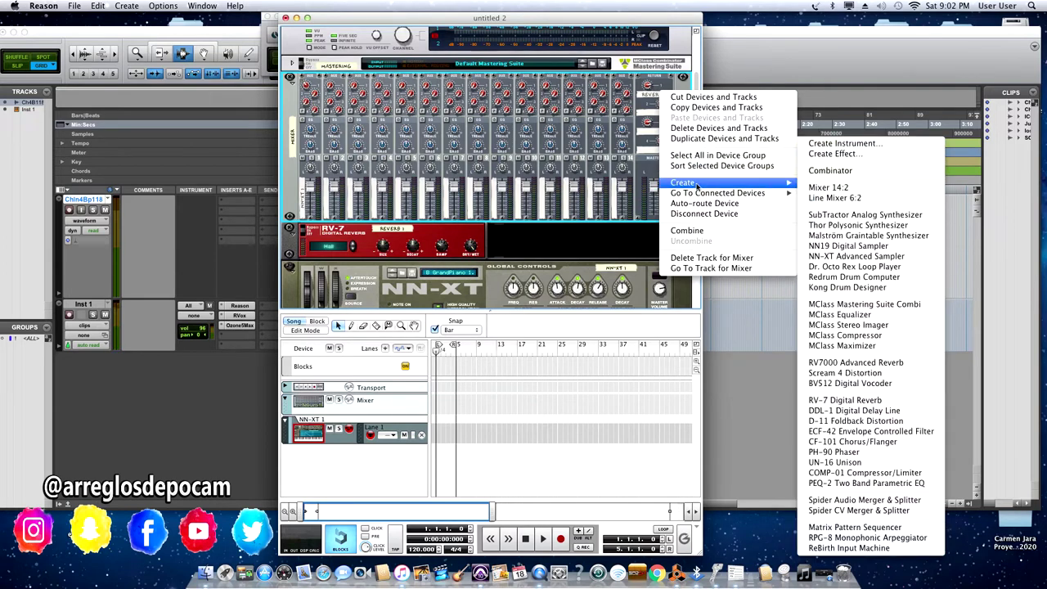
{"action": "left_click", "coordinate": [826, 364]}
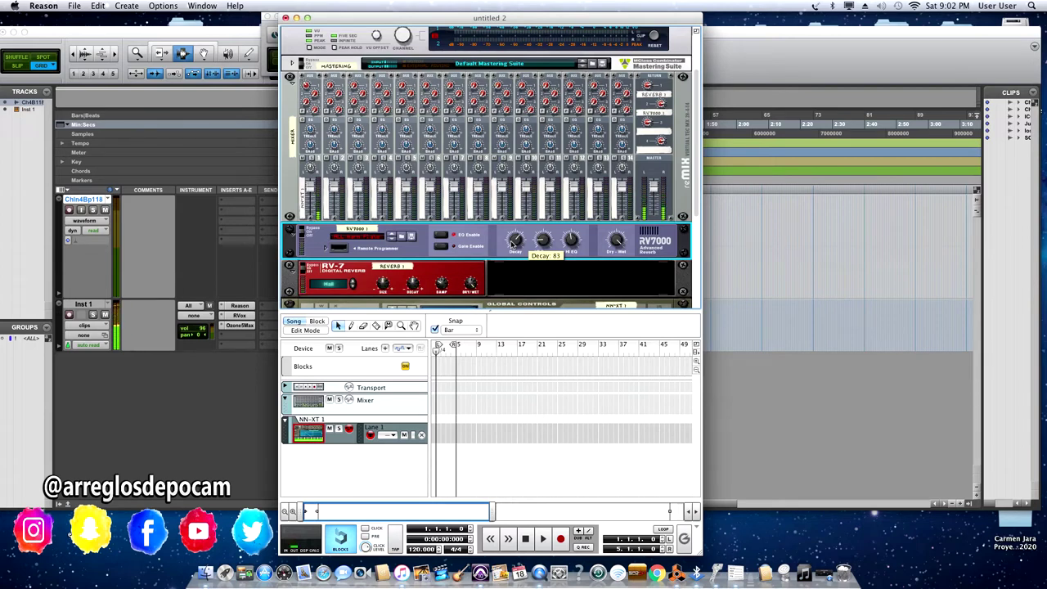
Rename the NN-XT sampler device as haven.
{"action": "scroll", "coordinate": [536, 211], "scroll_direction": "down", "scroll_amount": 2}
{"action": "scroll", "coordinate": [536, 211], "scroll_direction": "down", "scroll_amount": 5}
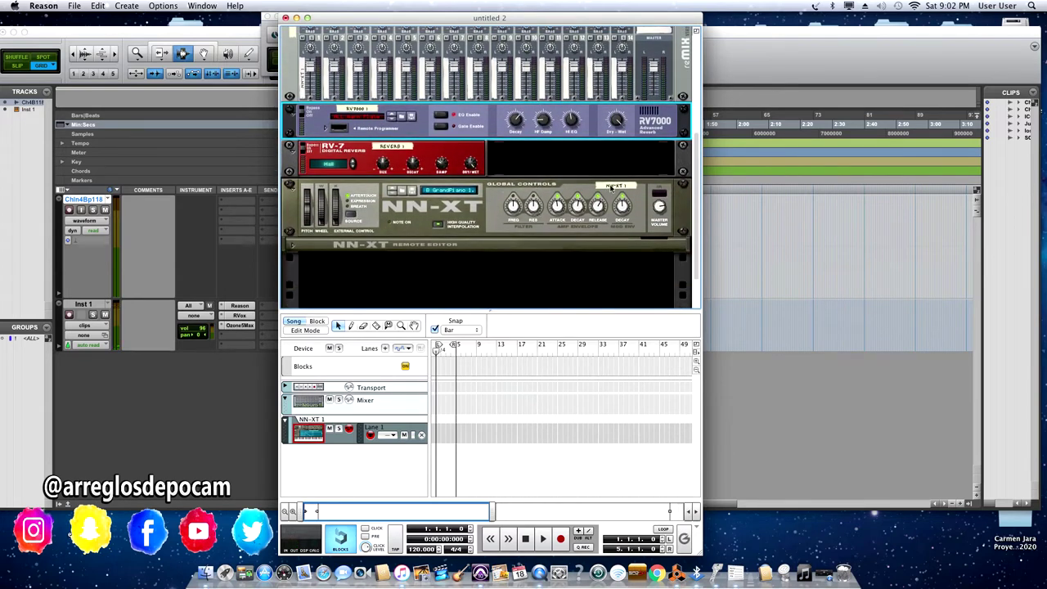
{"action": "double_click", "coordinate": [611, 188]}
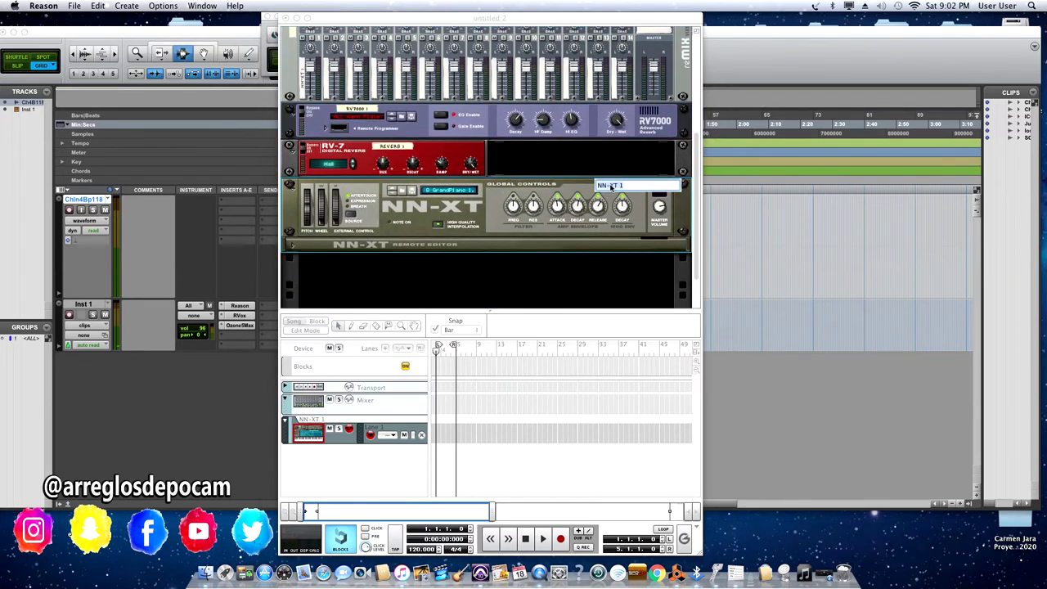
{"action": "type", "text": "N"}
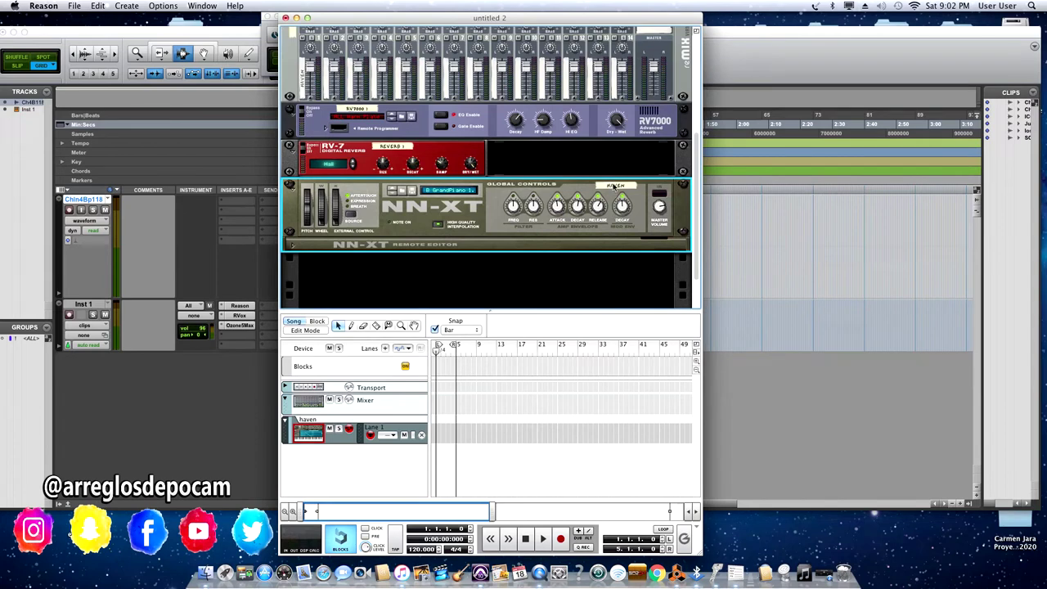
{"action": "key", "text": "Return"}
{"action": "double_click", "coordinate": [613, 186]}
{"action": "left_click", "coordinate": [642, 213]}
Try to save the NN-XT sampler's patch.
{"action": "left_click_drag", "start_coordinate": [474, 16], "coordinate": [481, 18]}
{"action": "left_click", "coordinate": [419, 192]}
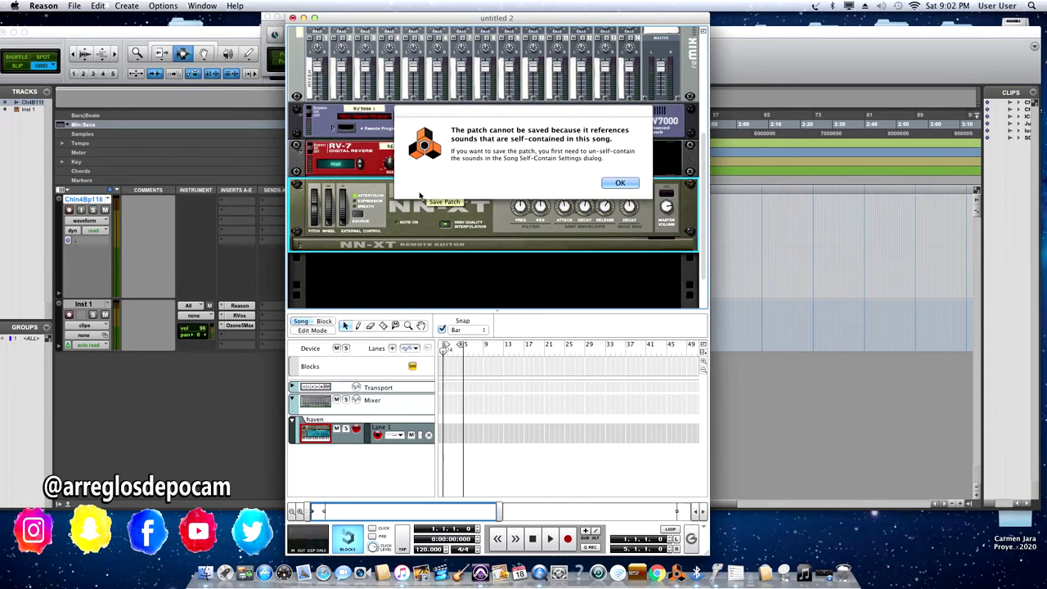
{"action": "left_click", "coordinate": [621, 183]}
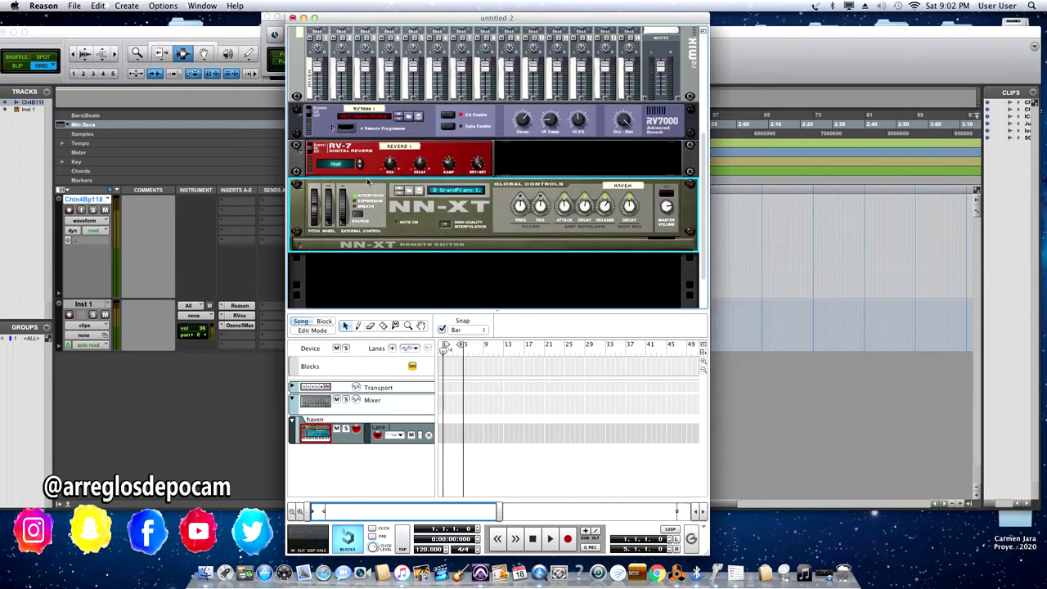
Uncheck all six HEAVEN D50 samples in the Song Self-Contain Settings.
{"action": "left_click", "coordinate": [74, 7]}
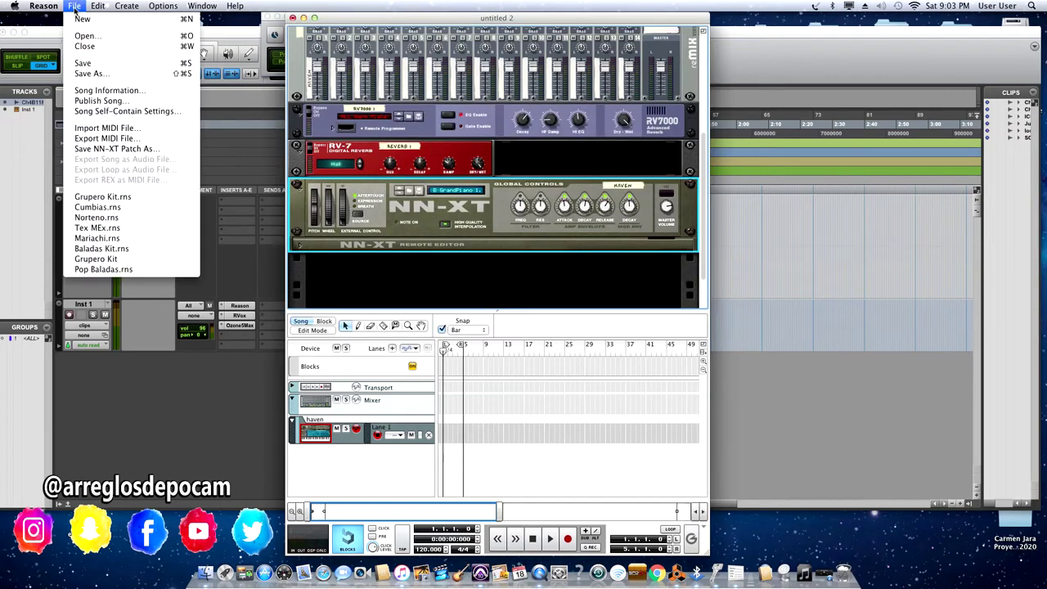
{"action": "left_click", "coordinate": [162, 114]}
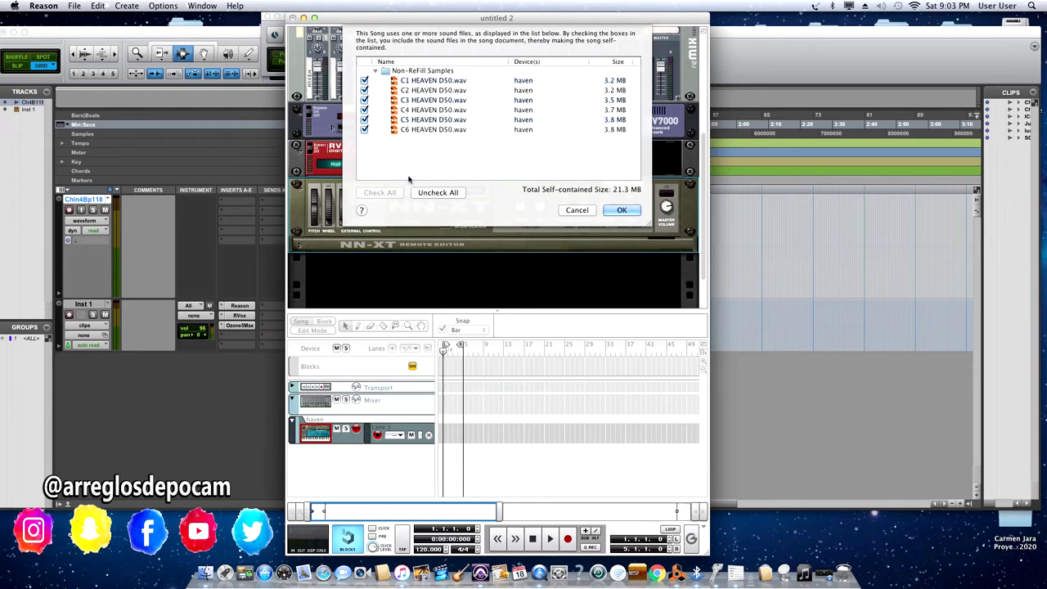
{"action": "left_click", "coordinate": [441, 194]}
{"action": "left_click", "coordinate": [626, 211]}
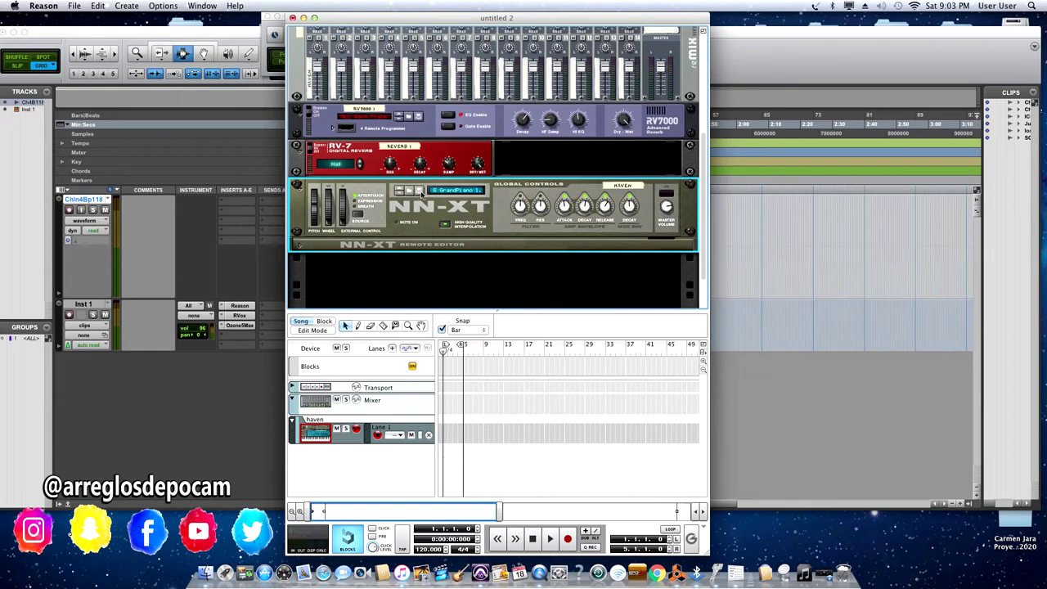
Save the NN-XT patch as haven on the Desktop in the Reason NN-XT Sampler Patch File format.
{"action": "left_click", "coordinate": [421, 191]}
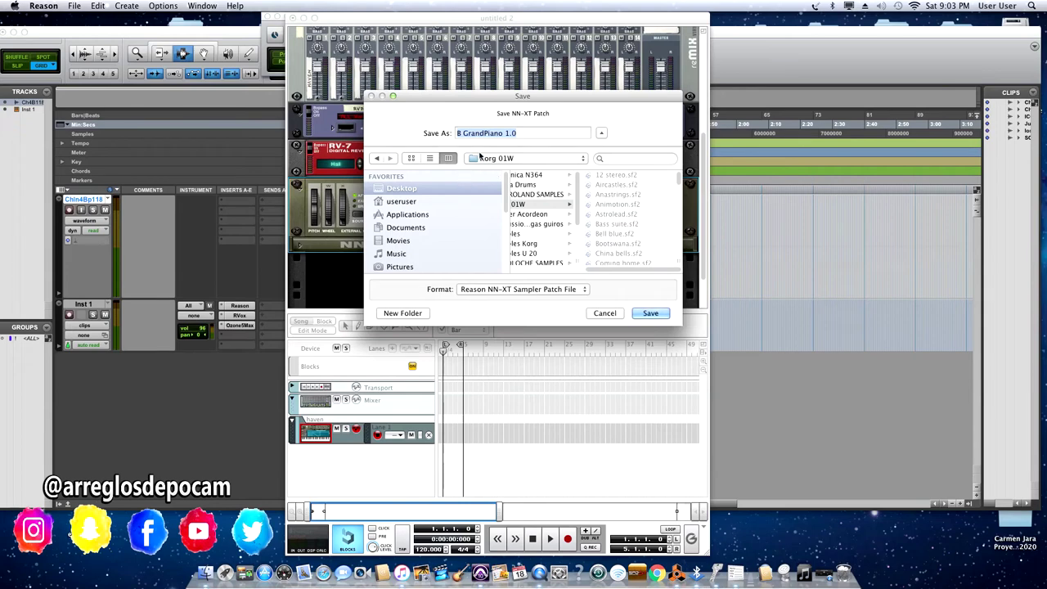
{"action": "left_click_drag", "start_coordinate": [605, 273], "coordinate": [502, 276]}
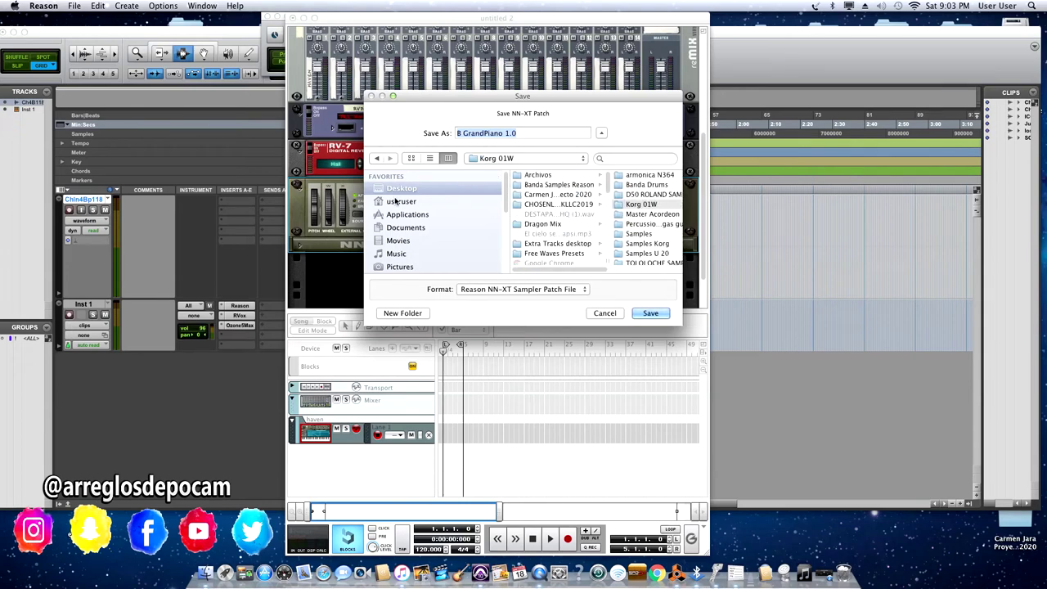
{"action": "left_click", "coordinate": [517, 134]}
{"action": "type", "text": "haven"}
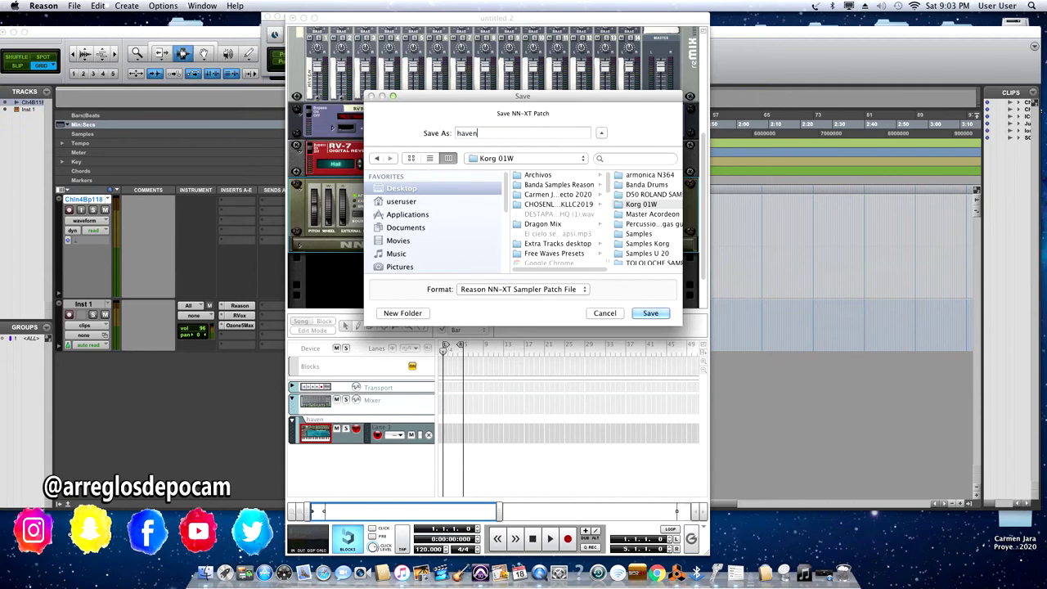
{"action": "left_click", "coordinate": [395, 190]}
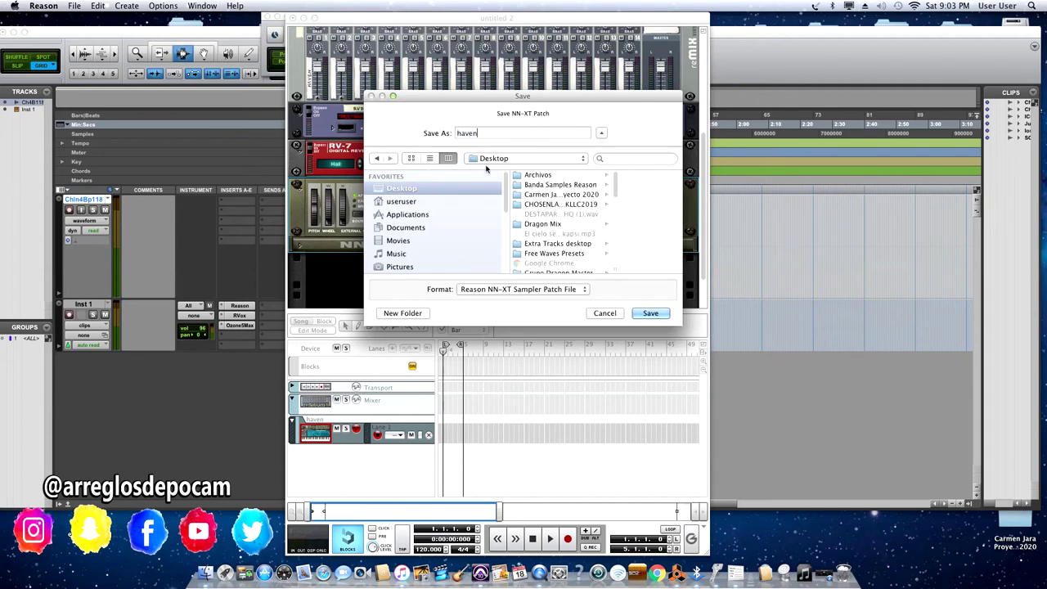
{"action": "left_click", "coordinate": [652, 314]}
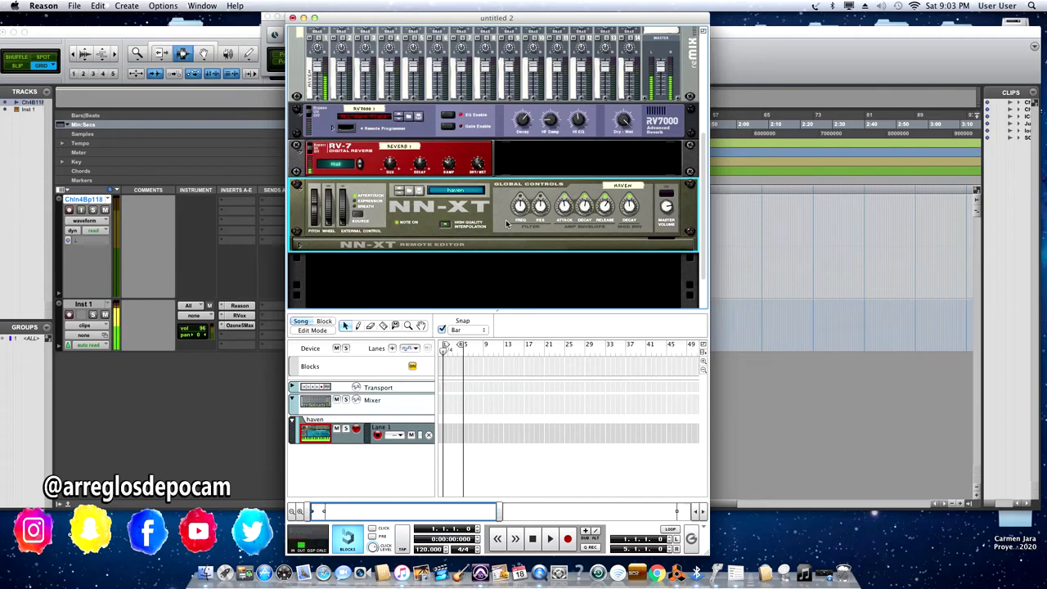
Load the Master Acordeon patch from Recent Patches into the NN-XT.
{"action": "left_click", "coordinate": [409, 196]}
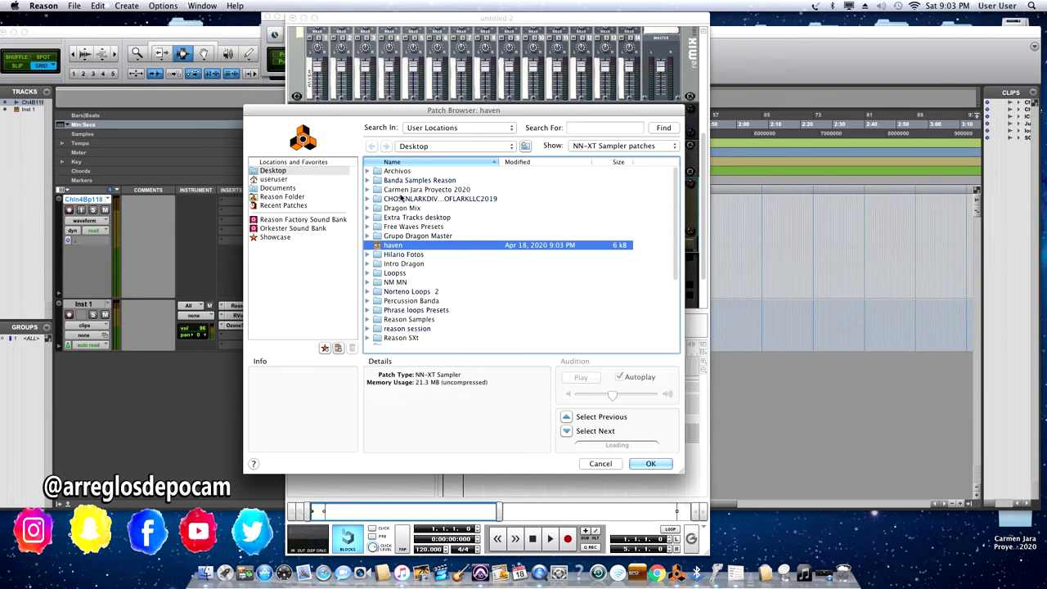
{"action": "left_click", "coordinate": [282, 196]}
{"action": "left_click", "coordinate": [282, 205]}
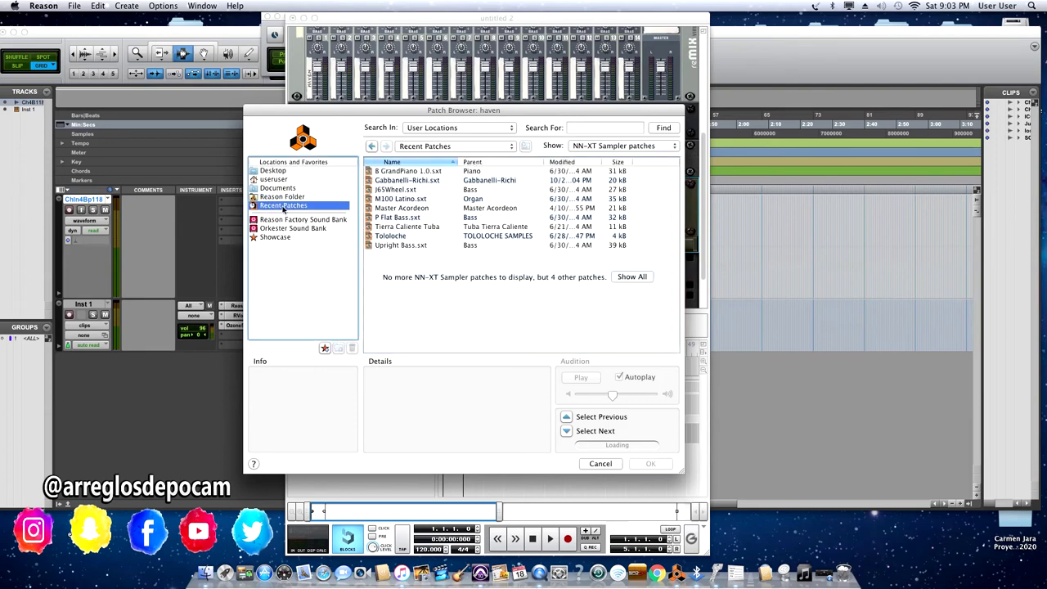
{"action": "double_click", "coordinate": [415, 209]}
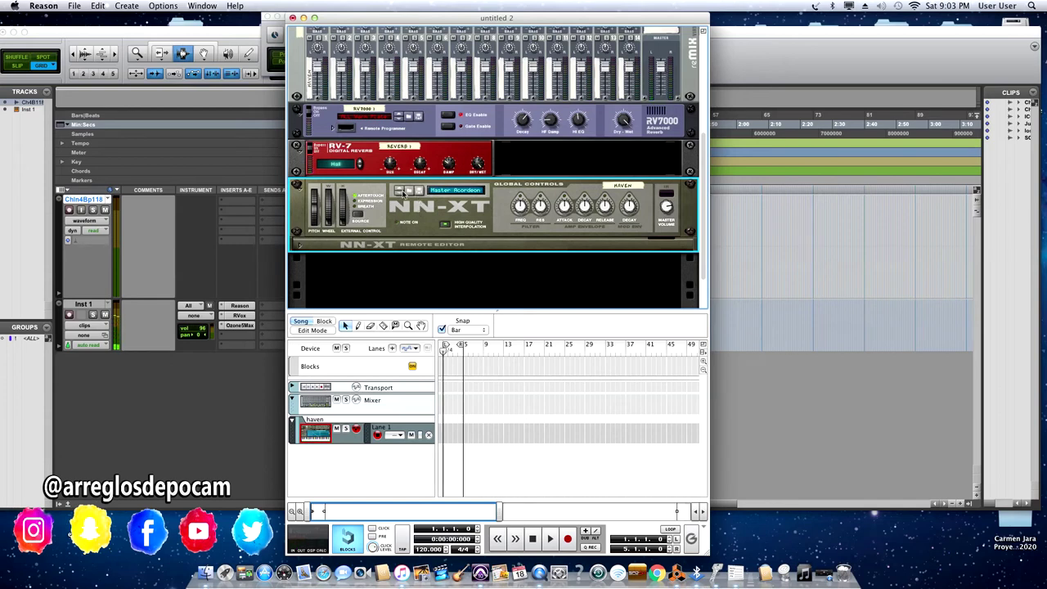
Load the saved haven patch from the Desktop into the NN-XT sampler.
{"action": "left_click", "coordinate": [403, 192]}
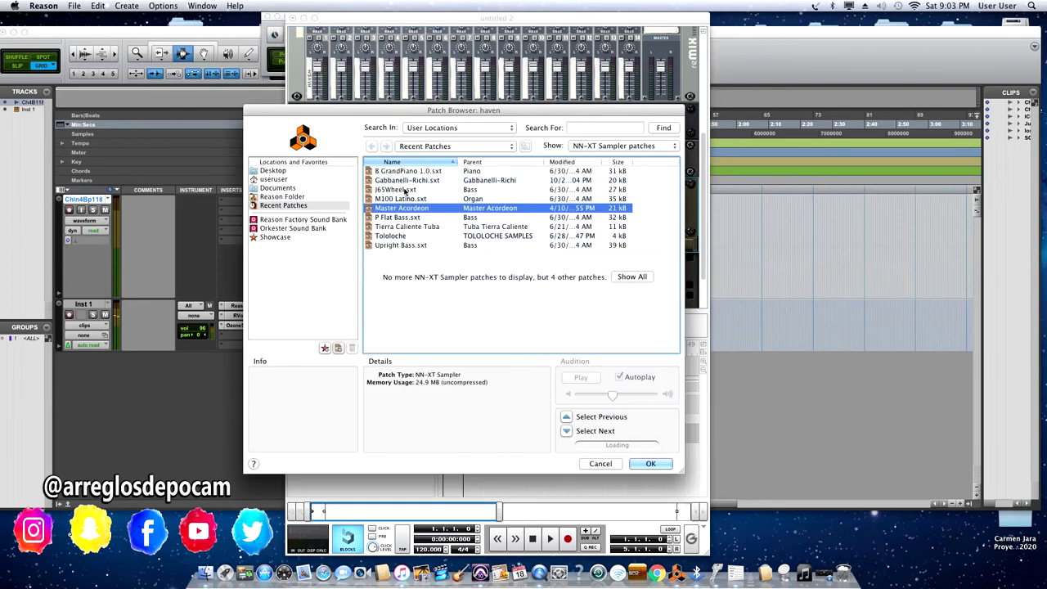
{"action": "left_click", "coordinate": [275, 171]}
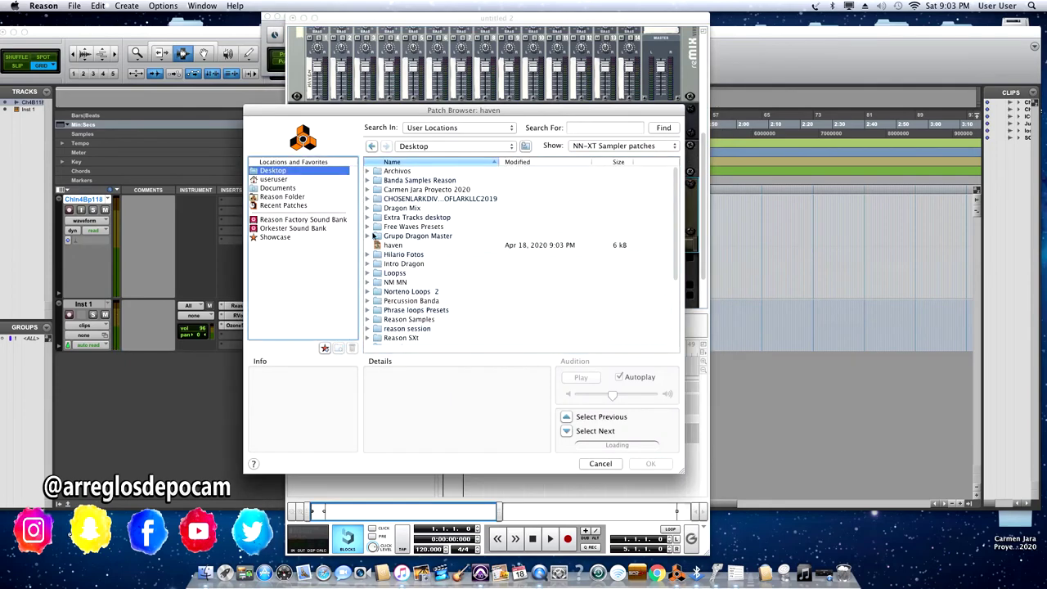
{"action": "left_click", "coordinate": [391, 245]}
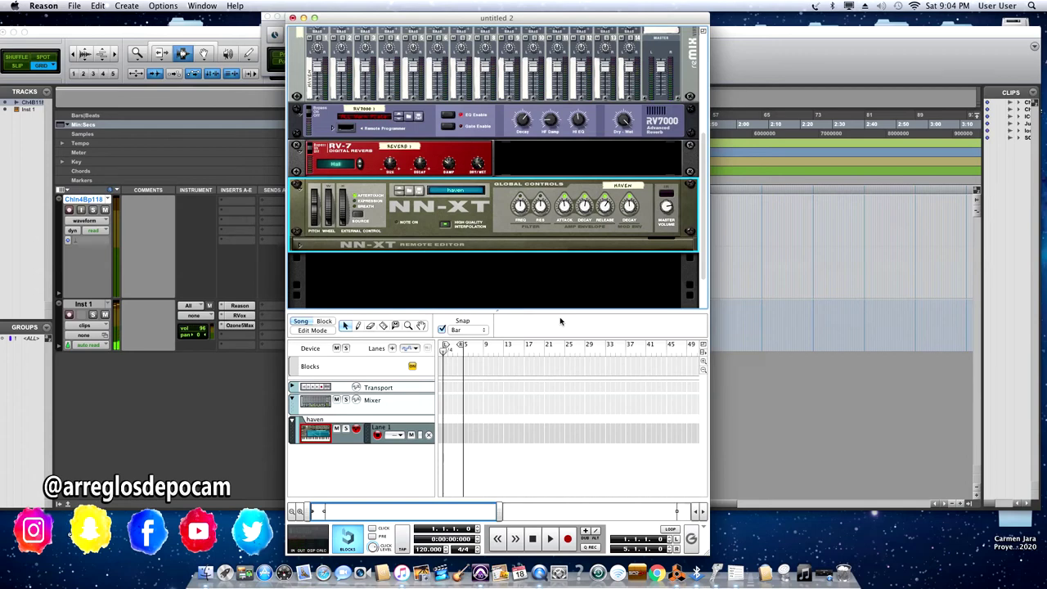
{"action": "mouse_move", "coordinate": [467, 16]}
{"action": "left_mouse_down"}
{"action": "mouse_move", "coordinate": [505, 15]}
{"action": "mouse_move", "coordinate": [470, 16]}
{"action": "left_mouse_up"}
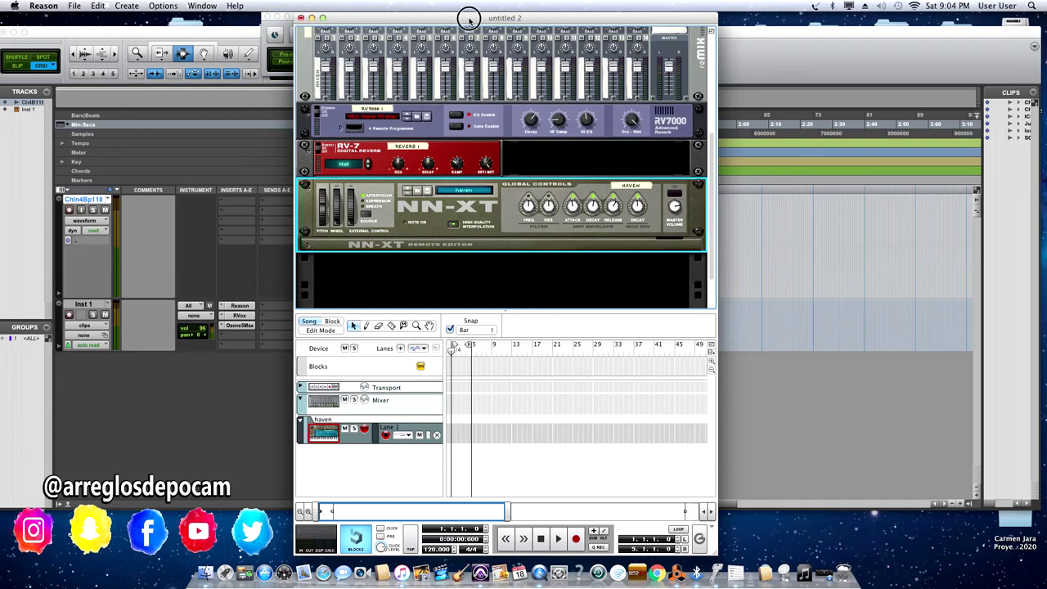
{"action": "left_click_drag", "start_coordinate": [470, 17], "coordinate": [460, 18]}
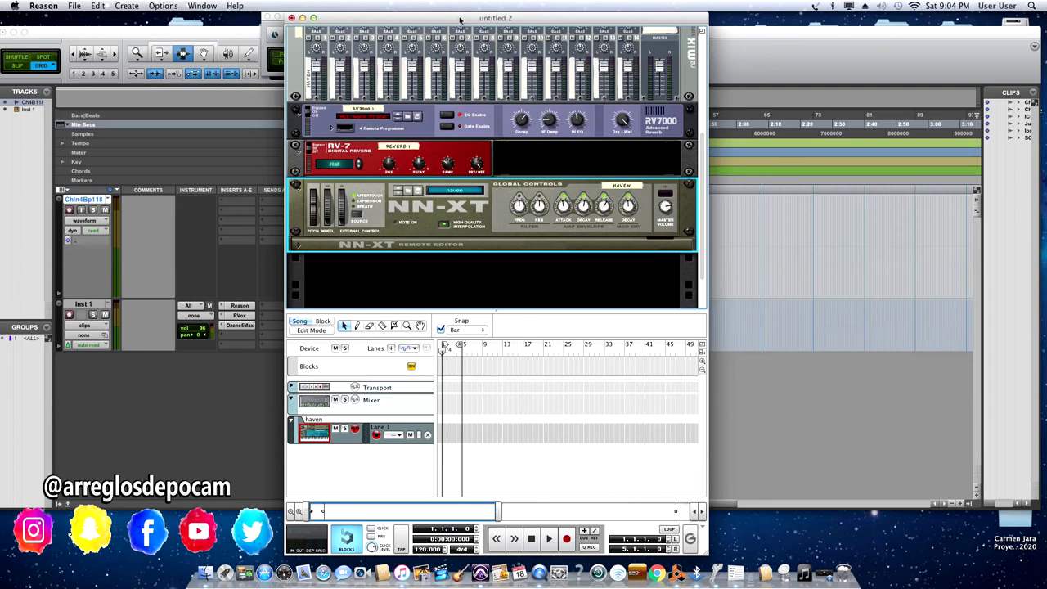
{"action": "left_click_drag", "start_coordinate": [460, 18], "coordinate": [456, 18]}
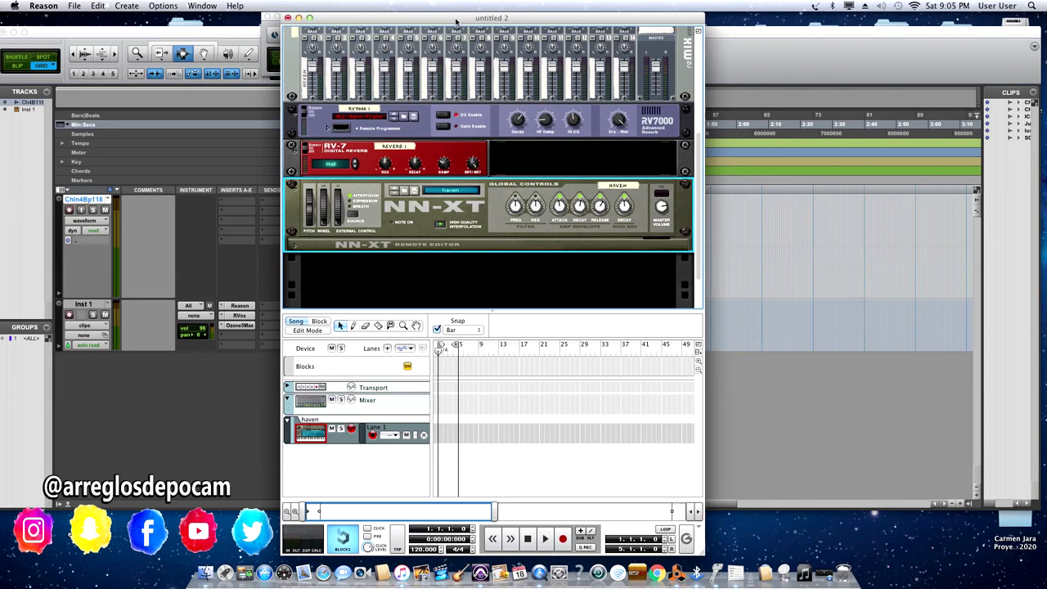
{"action": "left_click_drag", "start_coordinate": [455, 18], "coordinate": [450, 18]}
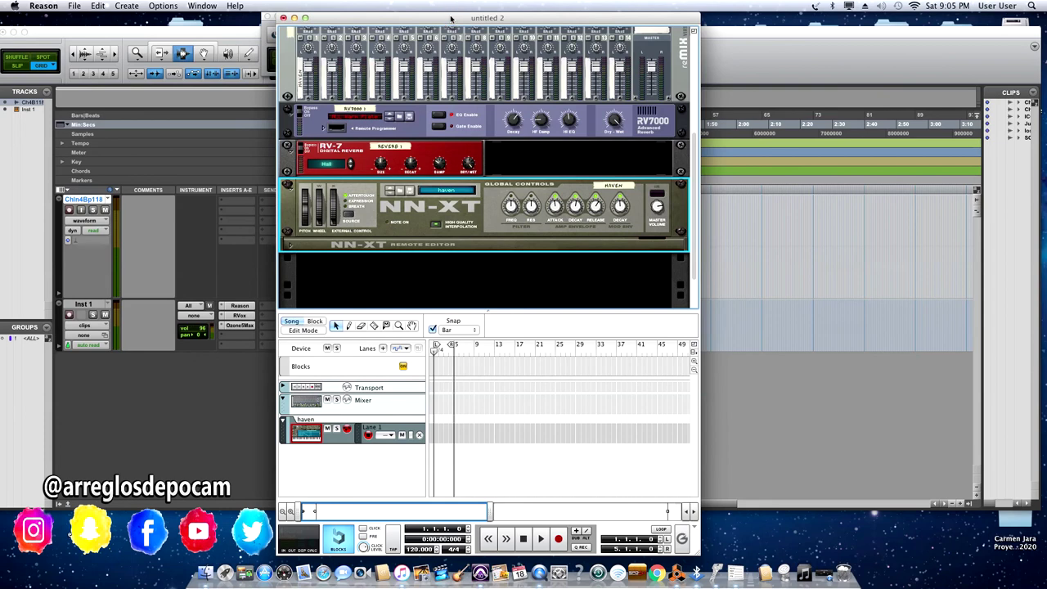